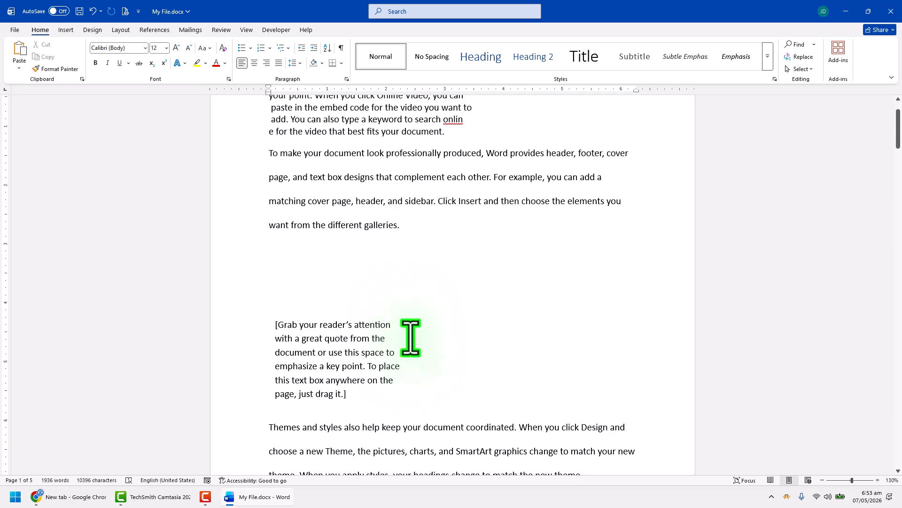
Turn on the display of paragraph marks and other hidden formatting symbols in the document
{"action": "scroll", "coordinate": [396, 381], "scroll_direction": "down", "scroll_amount": 1}
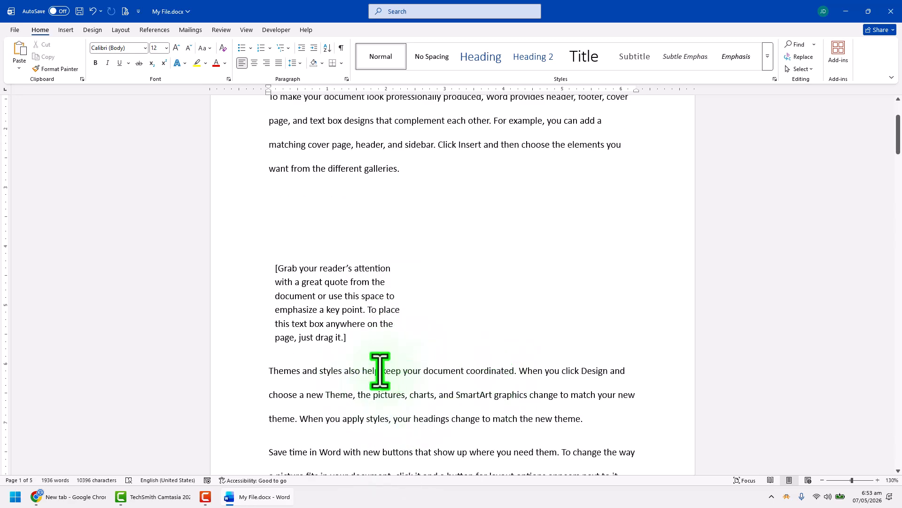
{"action": "scroll", "coordinate": [451, 364], "scroll_direction": "up", "scroll_amount": 1}
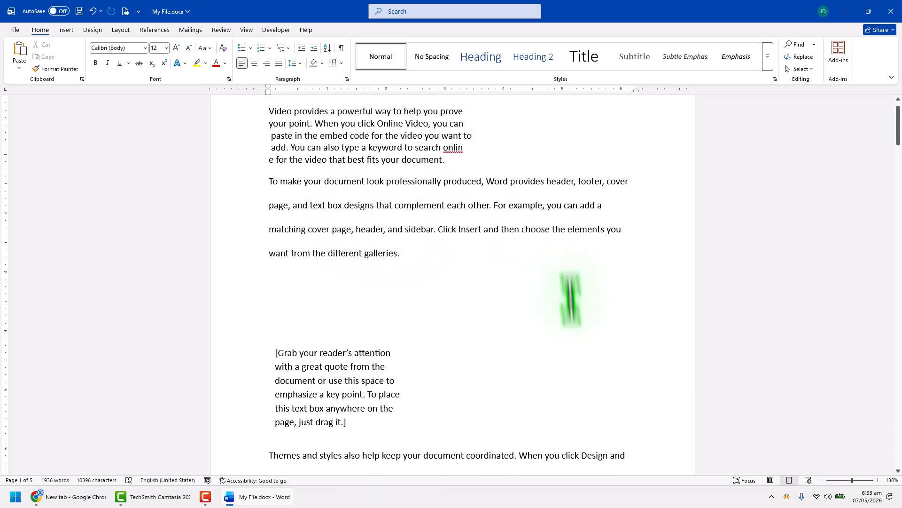
{"action": "scroll", "coordinate": [583, 338], "scroll_direction": "down", "scroll_amount": 1}
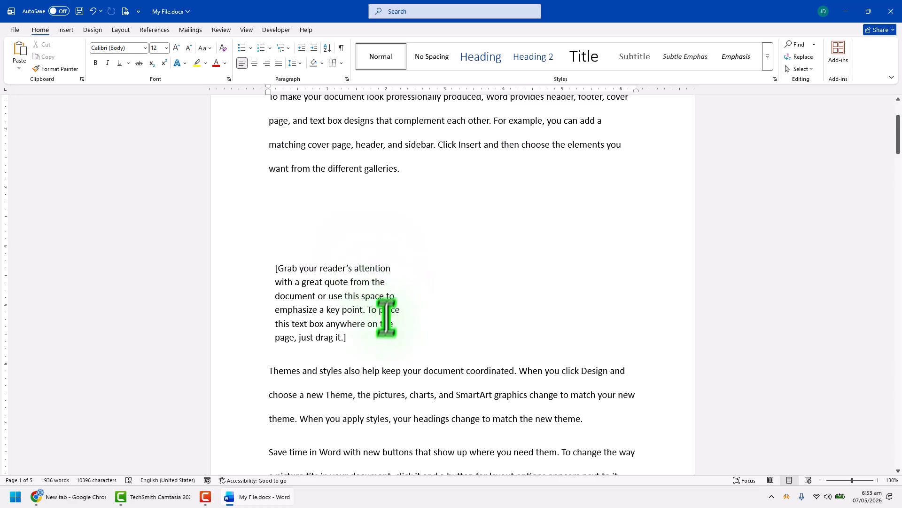
{"action": "scroll", "coordinate": [386, 318], "scroll_direction": "up", "scroll_amount": 2}
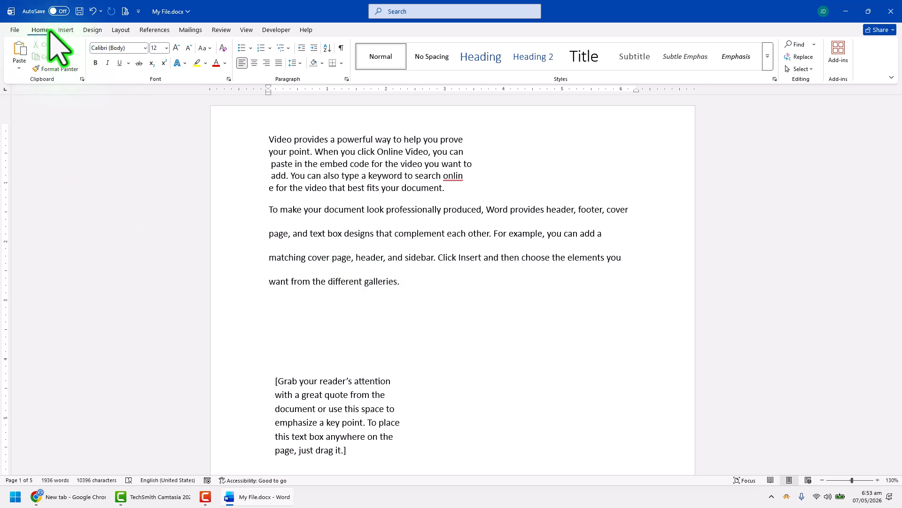
{"action": "left_click", "coordinate": [342, 47]}
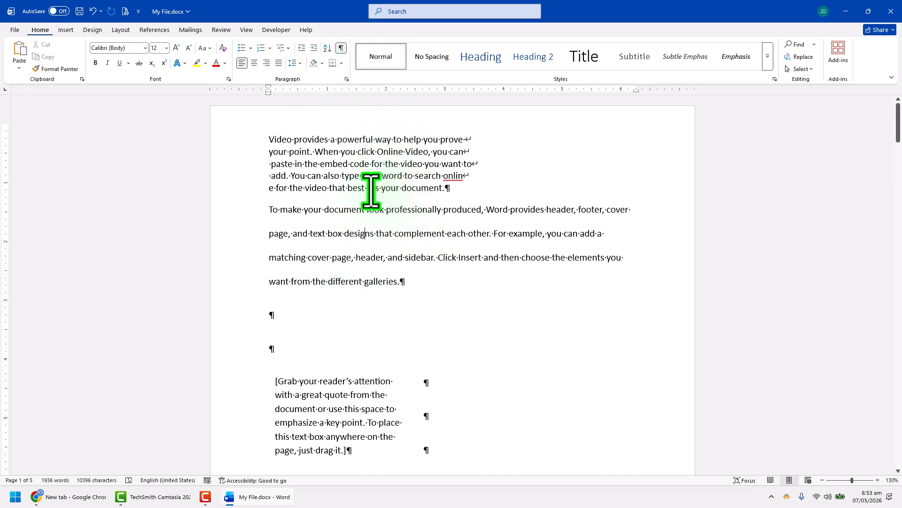
Insert an extra manual line break after the word "prove" in the first paragraph
{"action": "left_click", "coordinate": [878, 479]}
{"action": "left_click", "coordinate": [878, 480]}
{"action": "left_click", "coordinate": [878, 479]}
{"action": "left_click", "coordinate": [878, 480]}
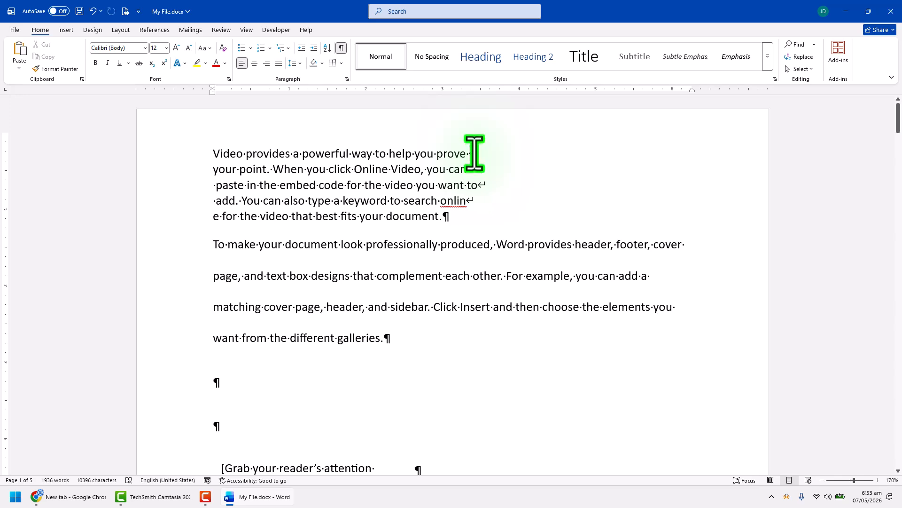
{"action": "key", "text": "shift+Return"}
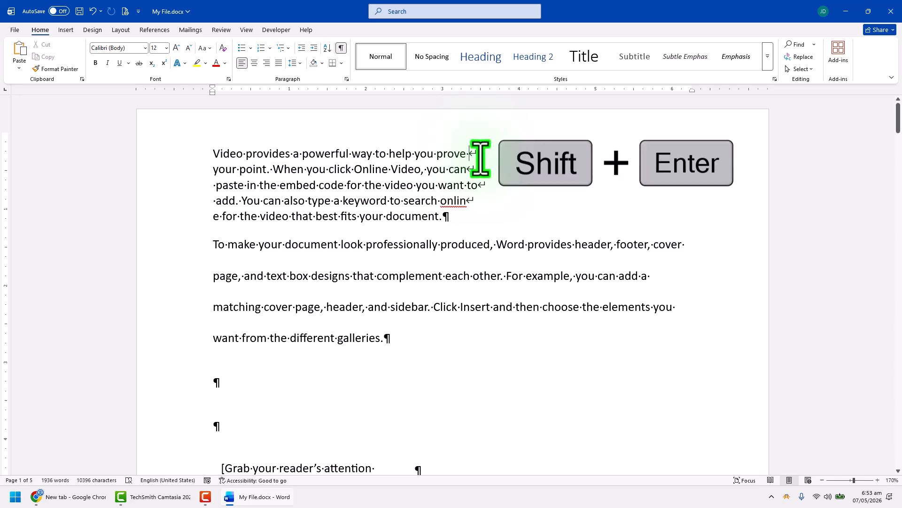
{"action": "key", "text": "shift+Return"}
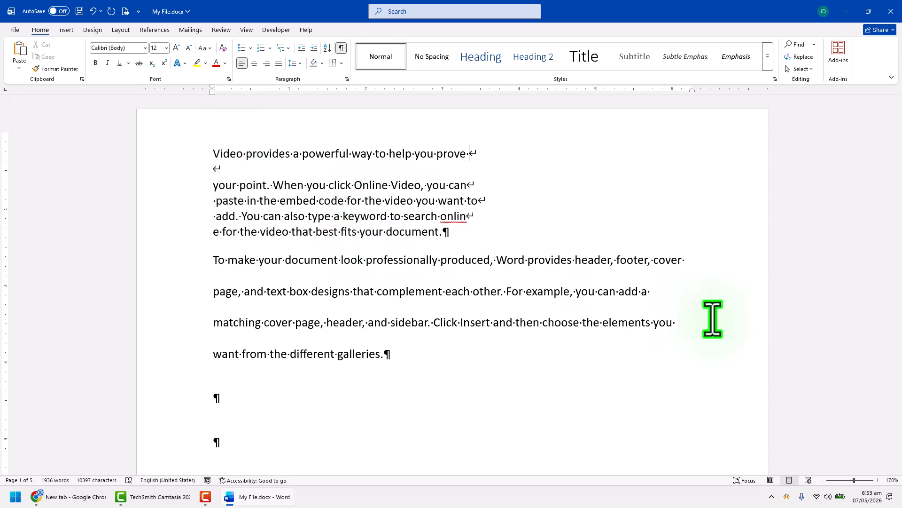
Remove the manual line breaks after "prove", "you can" and "want to" so the first paragraph's lines join
{"action": "key", "text": "BackSpace"}
{"action": "key", "text": "Delete"}
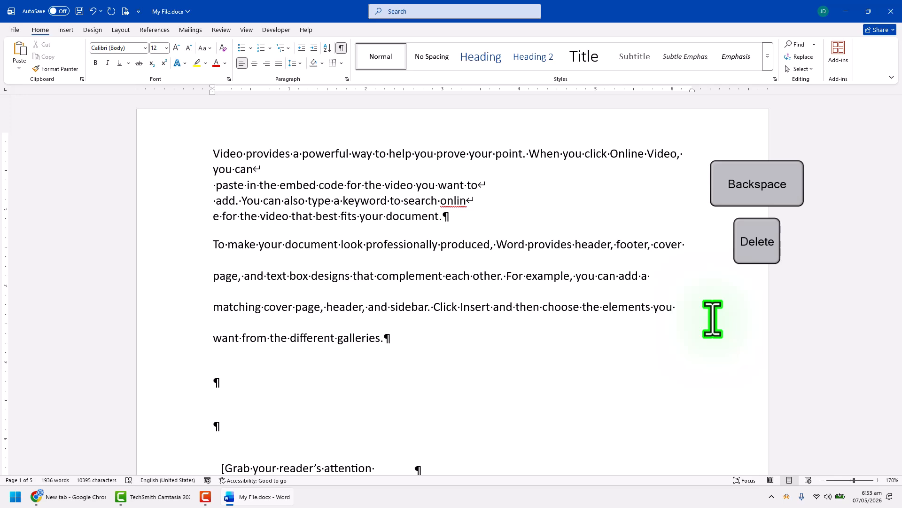
{"action": "left_click", "coordinate": [215, 186]}
{"action": "key", "text": "BackSpace"}
{"action": "key", "text": "BackSpace"}
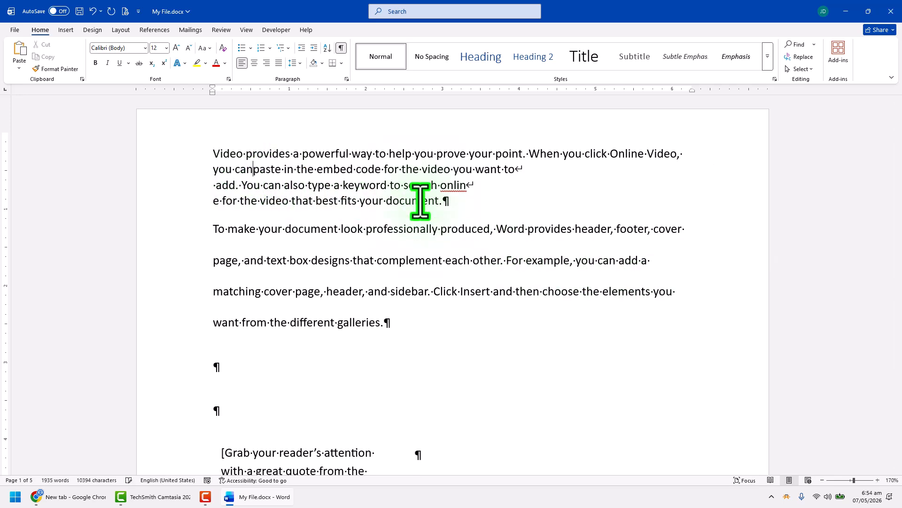
{"action": "left_click", "coordinate": [213, 192]}
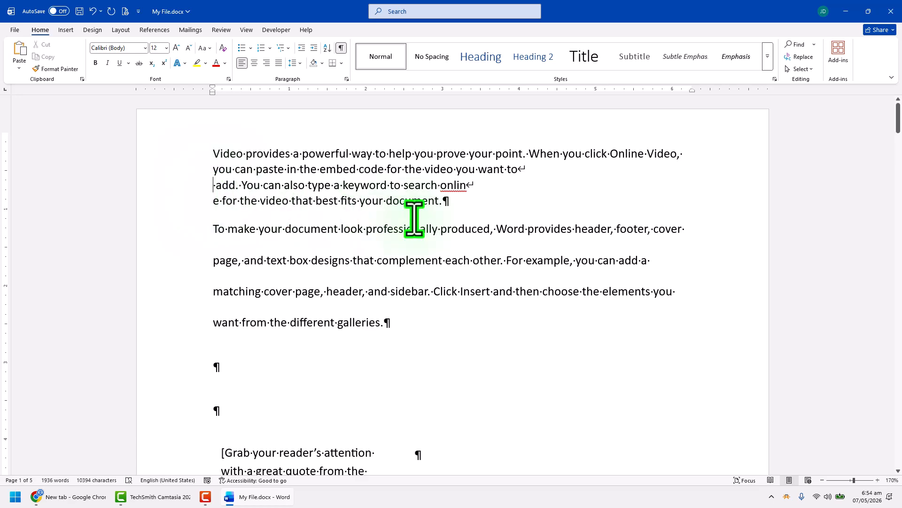
{"action": "key", "text": "BackSpace"}
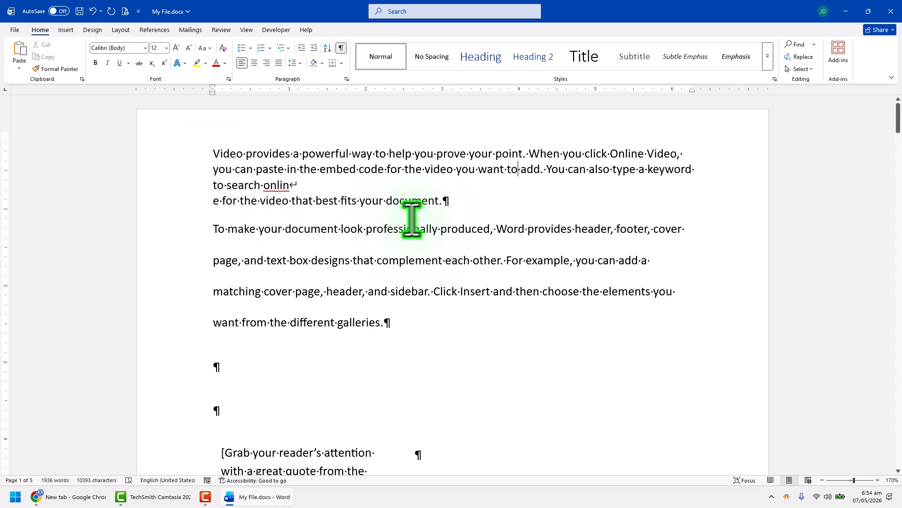
Add four more empty paragraphs between the second paragraph and the quote text box
{"action": "scroll", "coordinate": [220, 252], "scroll_direction": "down", "scroll_amount": 3}
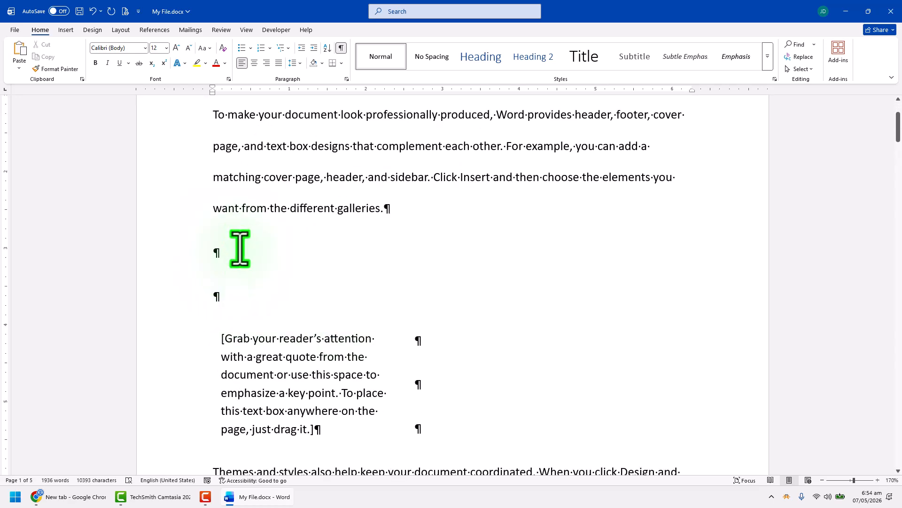
{"action": "scroll", "coordinate": [244, 262], "scroll_direction": "up", "scroll_amount": 1}
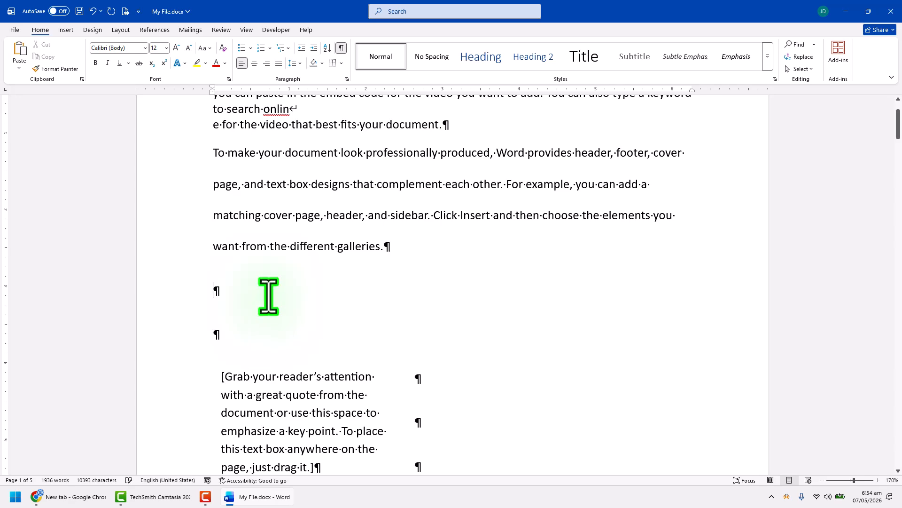
{"action": "key", "text": "Return"}
{"action": "key", "text": "Return"}
{"action": "scroll", "coordinate": [269, 296], "scroll_direction": "down", "scroll_amount": 1}
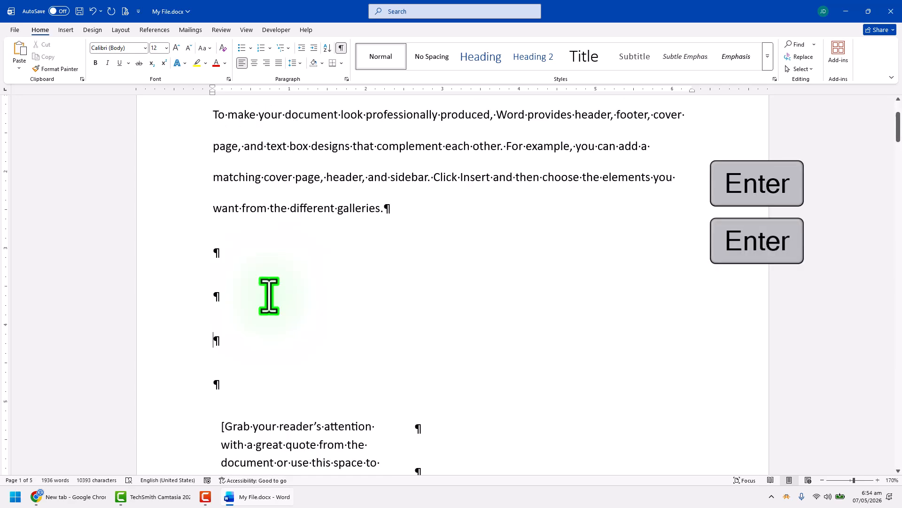
{"action": "key", "text": "Return"}
{"action": "key", "text": "Return"}
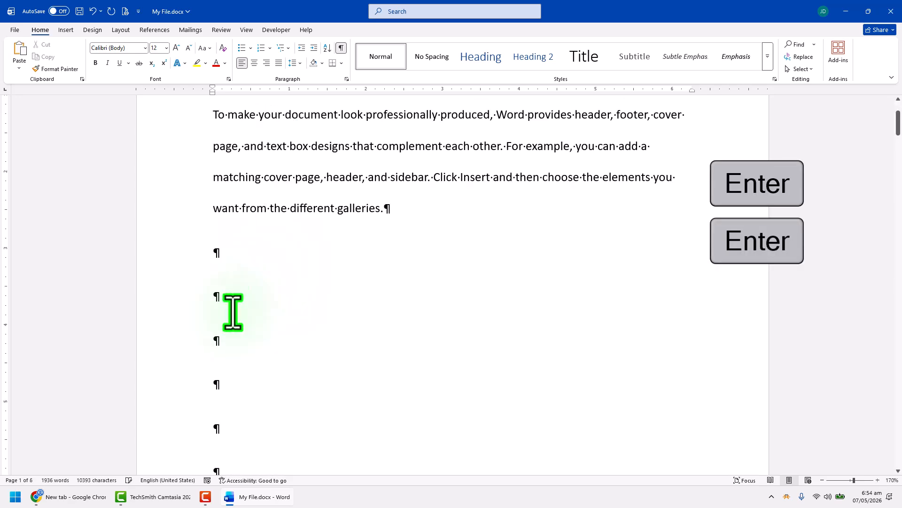
Delete the first five empty paragraphs below the second paragraph, leaving one above the quote text box
{"action": "scroll", "coordinate": [232, 312], "scroll_direction": "up", "scroll_amount": 3}
{"action": "scroll", "coordinate": [246, 316], "scroll_direction": "down", "scroll_amount": 1}
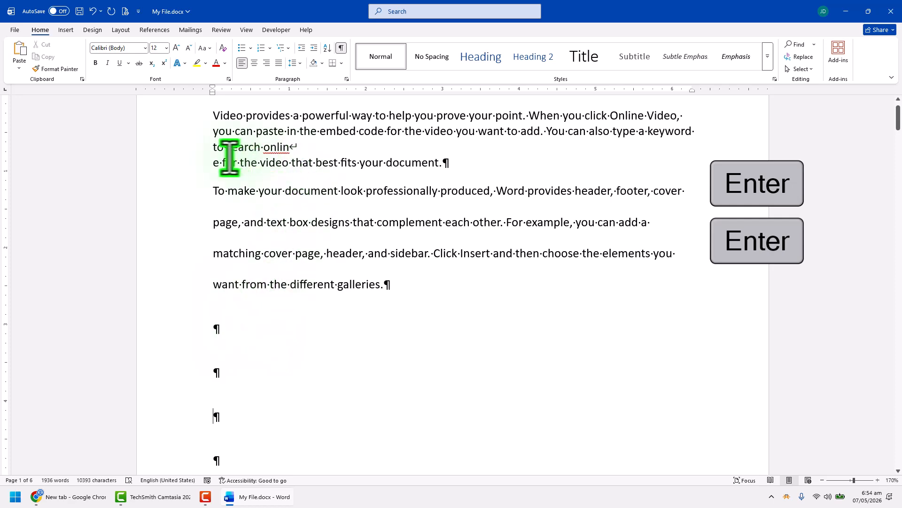
{"action": "scroll", "coordinate": [231, 276], "scroll_direction": "down", "scroll_amount": 2}
{"action": "scroll", "coordinate": [227, 258], "scroll_direction": "down", "scroll_amount": 2}
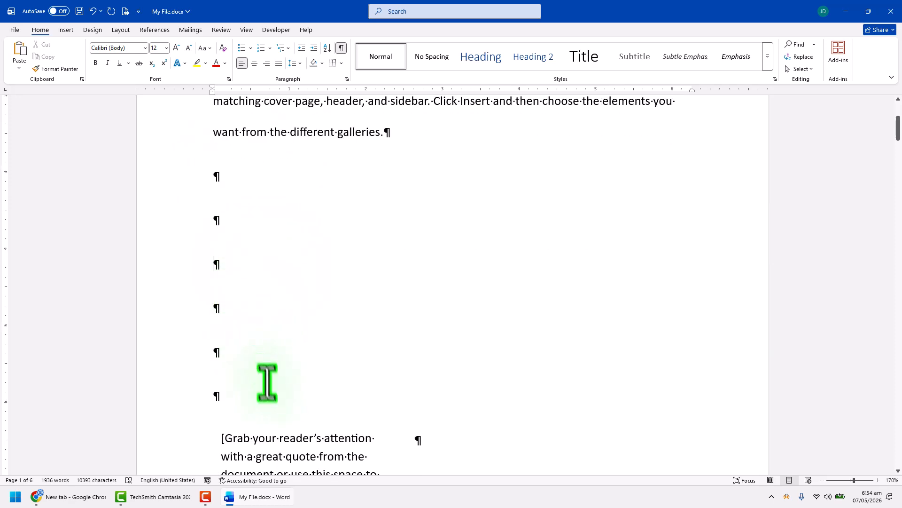
{"action": "left_click_drag", "start_coordinate": [266, 379], "coordinate": [177, 200]}
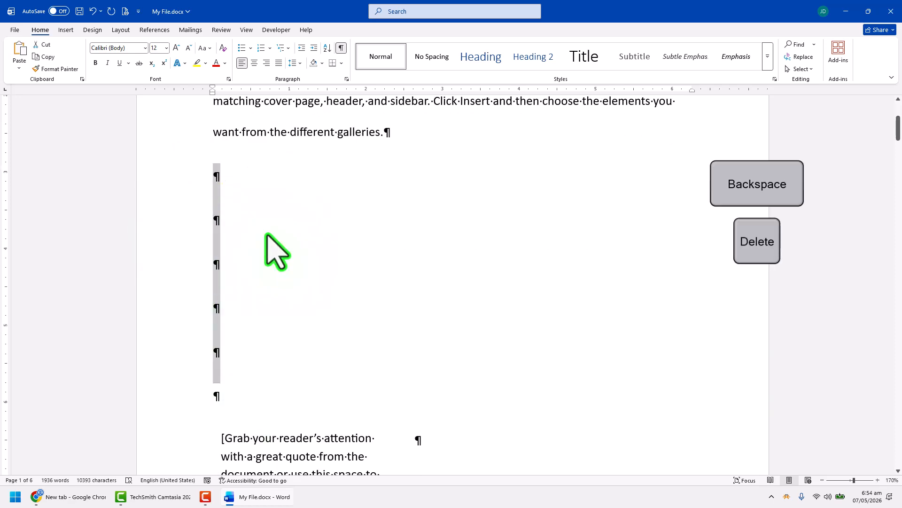
{"action": "key", "text": "BackSpace"}
Delete the remaining empty paragraph above the quote text box and undo that deletion
{"action": "scroll", "coordinate": [278, 252], "scroll_direction": "up", "scroll_amount": 1}
{"action": "key", "text": "BackSpace"}
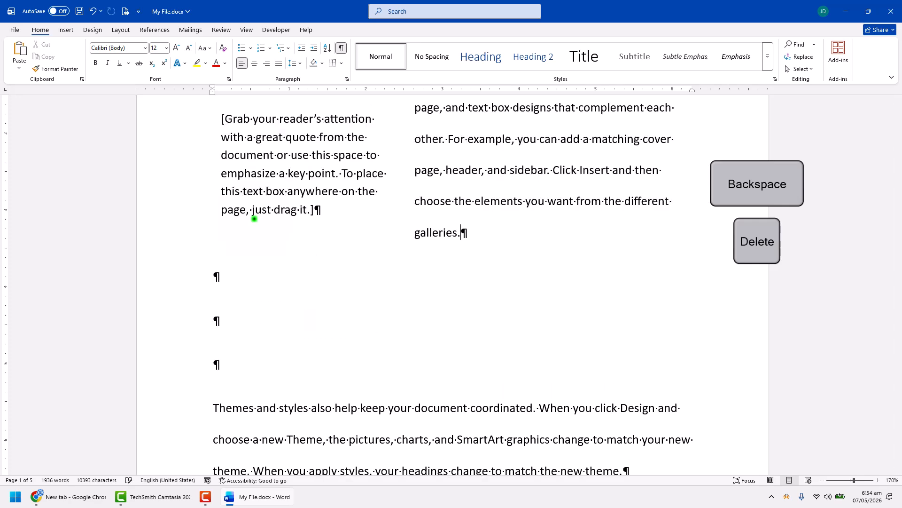
{"action": "scroll", "coordinate": [459, 288], "scroll_direction": "up", "scroll_amount": 3}
{"action": "triple_click", "coordinate": [360, 307]}
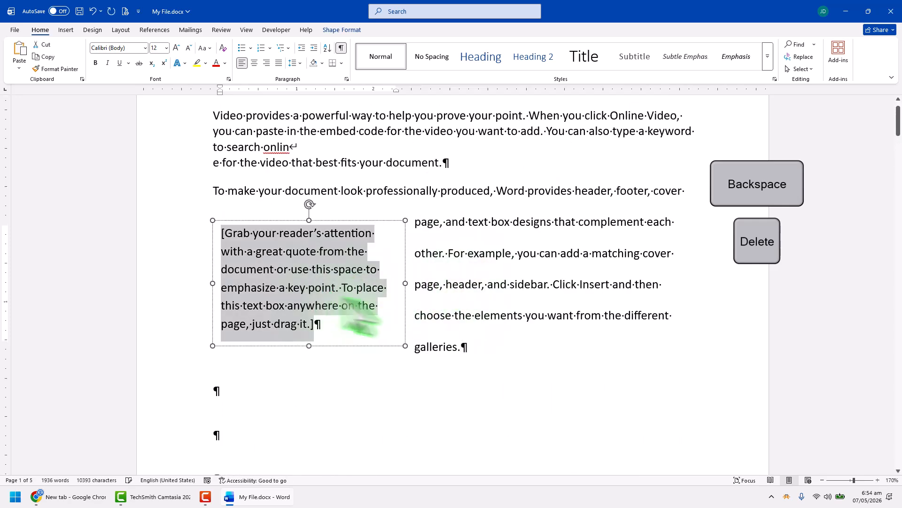
{"action": "scroll", "coordinate": [399, 313], "scroll_direction": "down", "scroll_amount": 3}
{"action": "scroll", "coordinate": [429, 311], "scroll_direction": "up", "scroll_amount": 3}
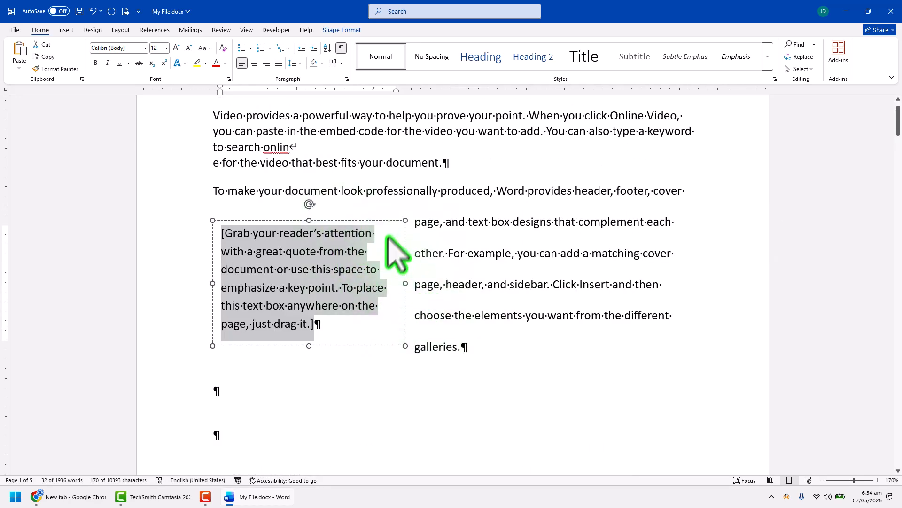
{"action": "key", "text": "ctrl+z"}
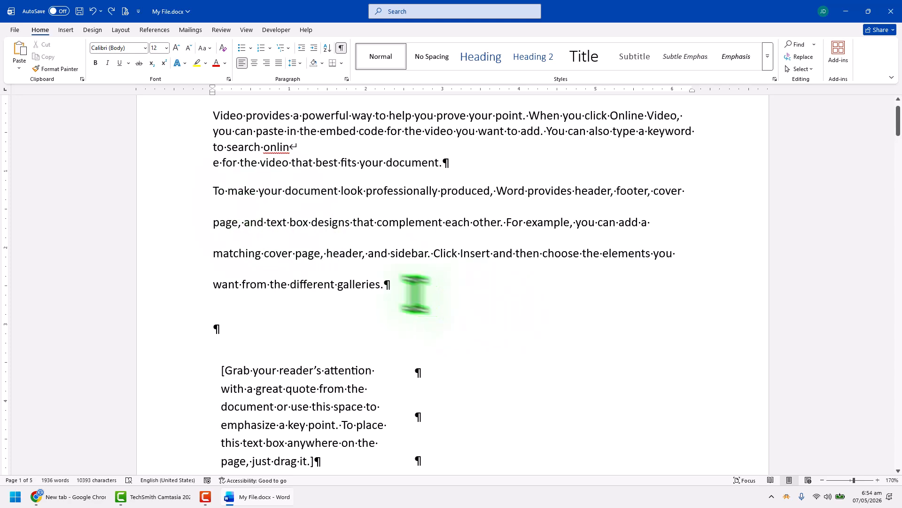
Justify the second paragraph and the first paragraph
{"action": "left_click_drag", "start_coordinate": [415, 294], "coordinate": [141, 207]}
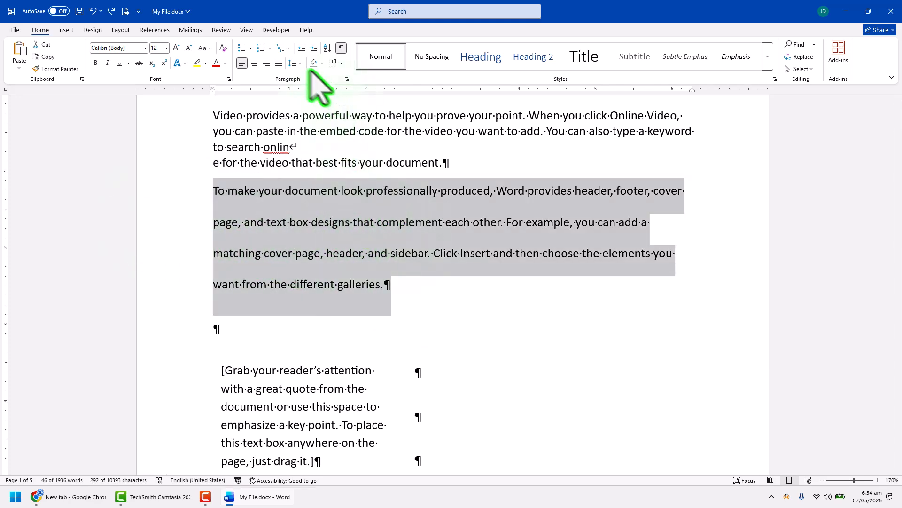
{"action": "left_click", "coordinate": [276, 63]}
{"action": "scroll", "coordinate": [357, 198], "scroll_direction": "up", "scroll_amount": 1}
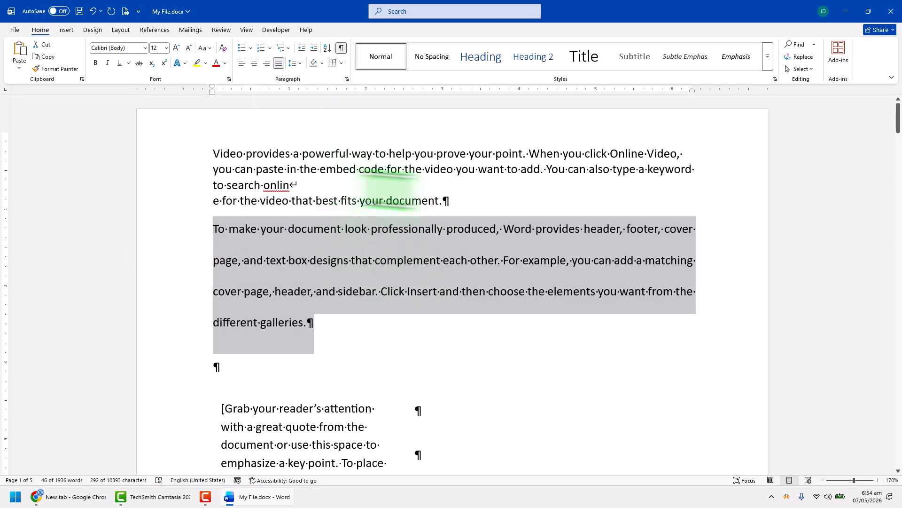
{"action": "triple_click", "coordinate": [225, 150]}
{"action": "left_click", "coordinate": [279, 63]}
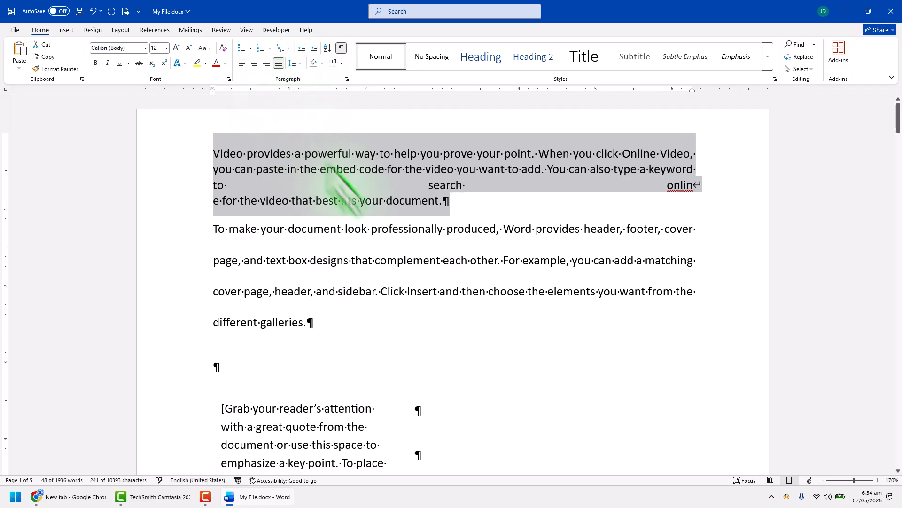
{"action": "left_click", "coordinate": [404, 229]}
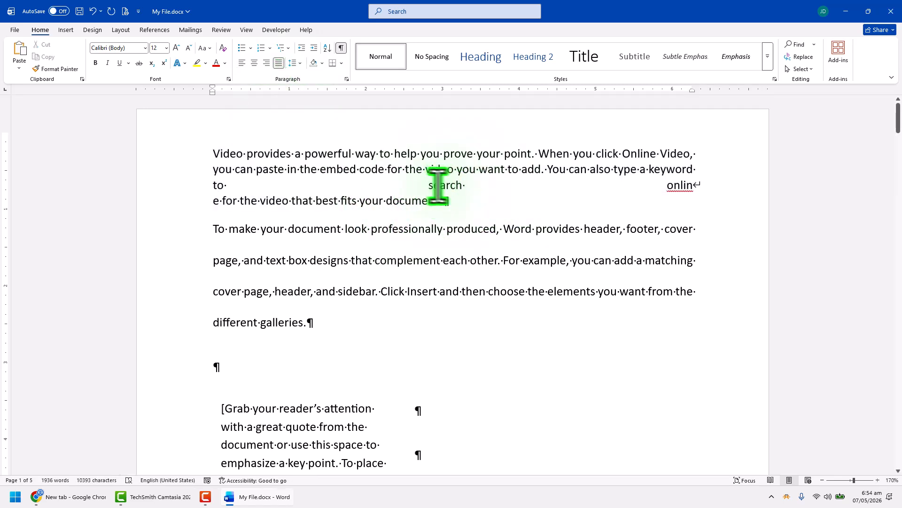
Left-align the first two paragraphs and remove the manual line break that splits the word "online"
{"action": "left_click_drag", "start_coordinate": [354, 342], "coordinate": [200, 167]}
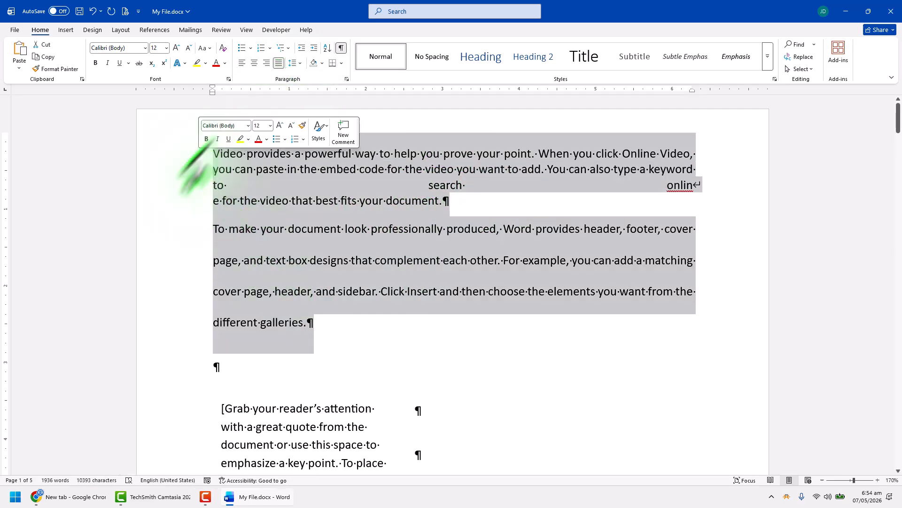
{"action": "left_click", "coordinate": [242, 63]}
{"action": "left_click", "coordinate": [216, 205]}
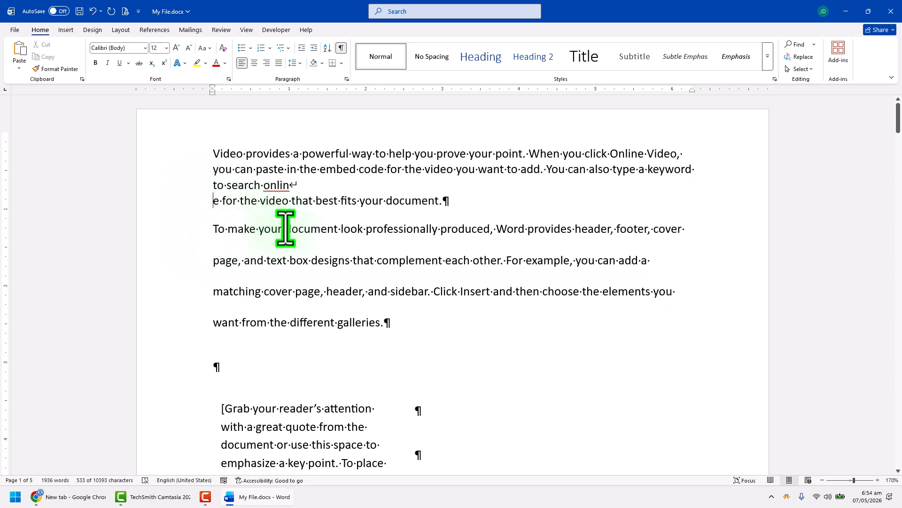
{"action": "key", "text": "BackSpace"}
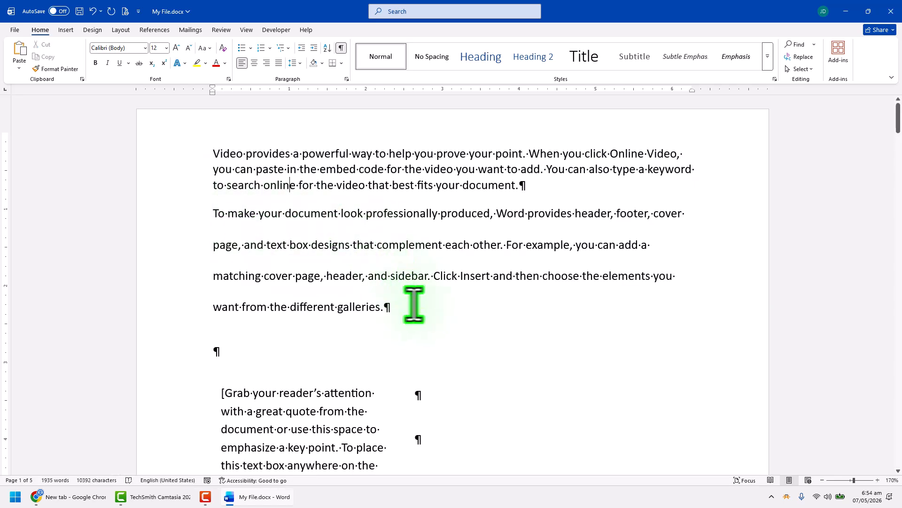
Try a line spacing of 1.0 on the second paragraph, and settle on 1.15
{"action": "double_click", "coordinate": [172, 211]}
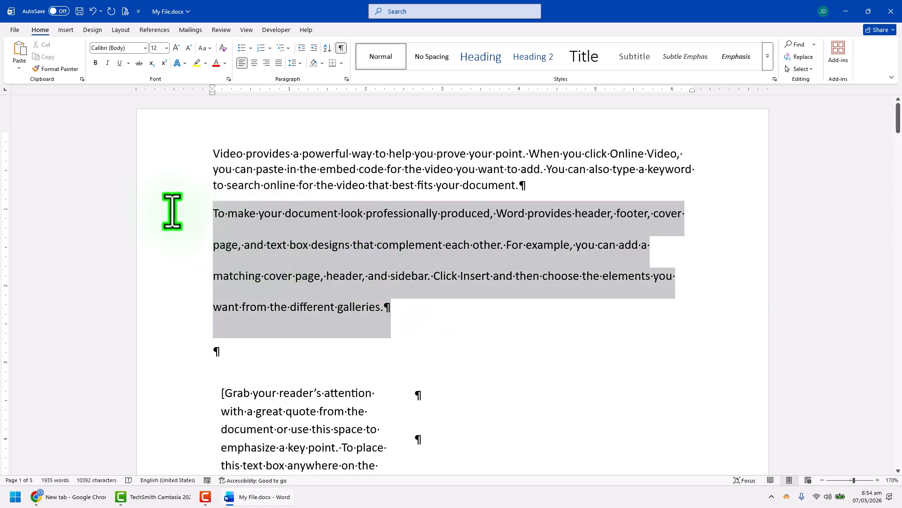
{"action": "left_click", "coordinate": [295, 63]}
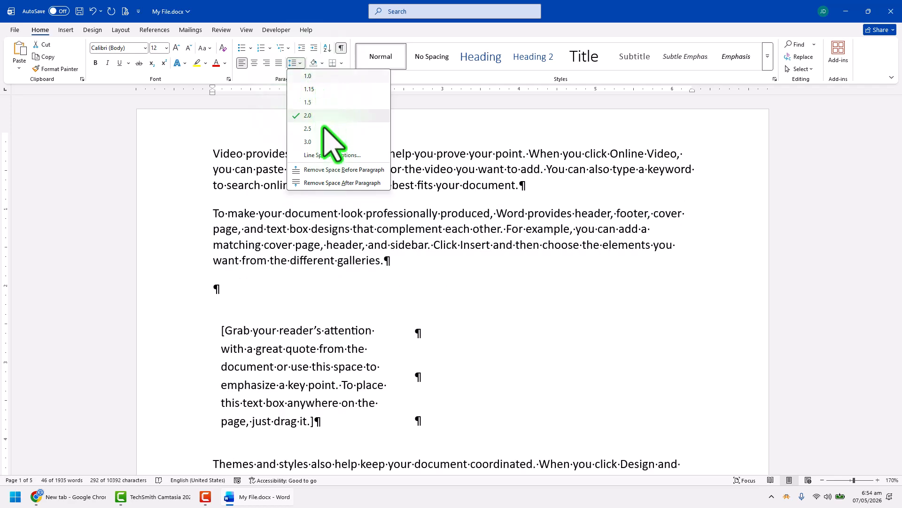
{"action": "left_click", "coordinate": [318, 77]}
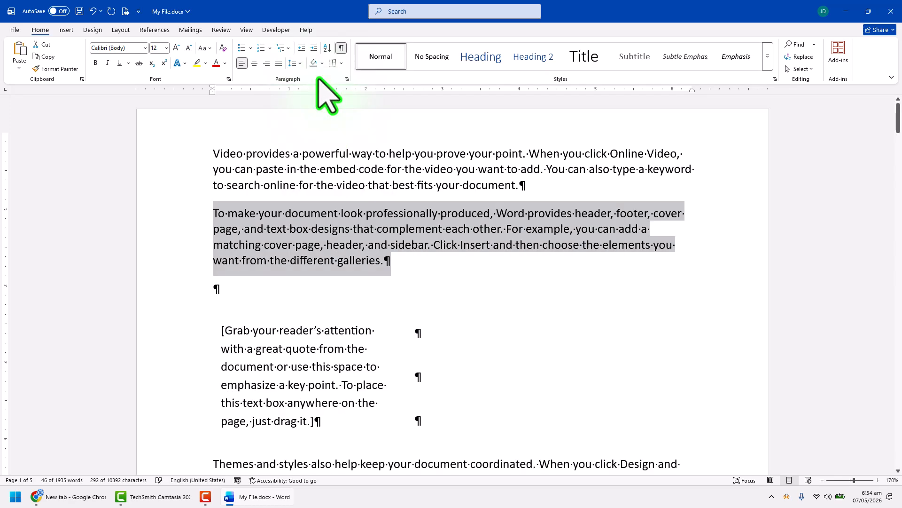
{"action": "left_click", "coordinate": [293, 63]}
{"action": "left_click", "coordinate": [318, 88]}
{"action": "left_click", "coordinate": [367, 247]}
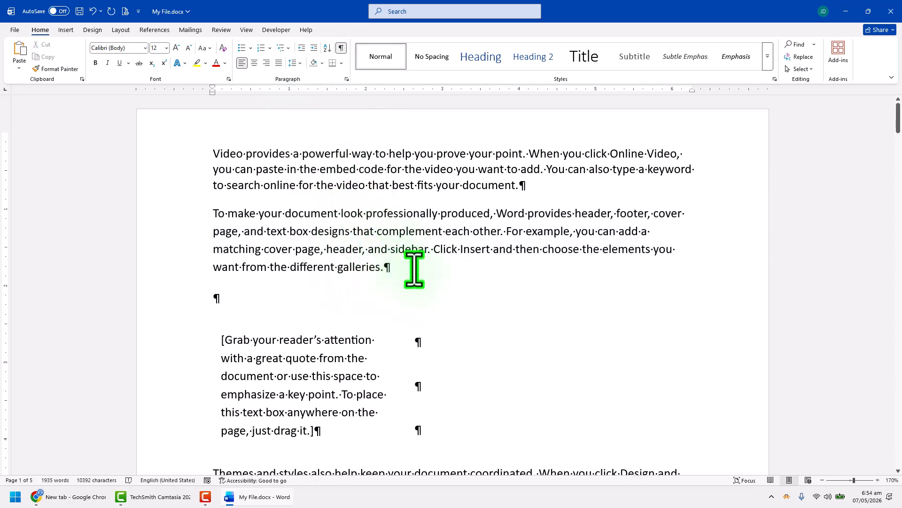
Reduce the page's top margin so the first paragraph starts closer to the page edge
{"action": "left_click_drag", "start_coordinate": [414, 269], "coordinate": [193, 161]}
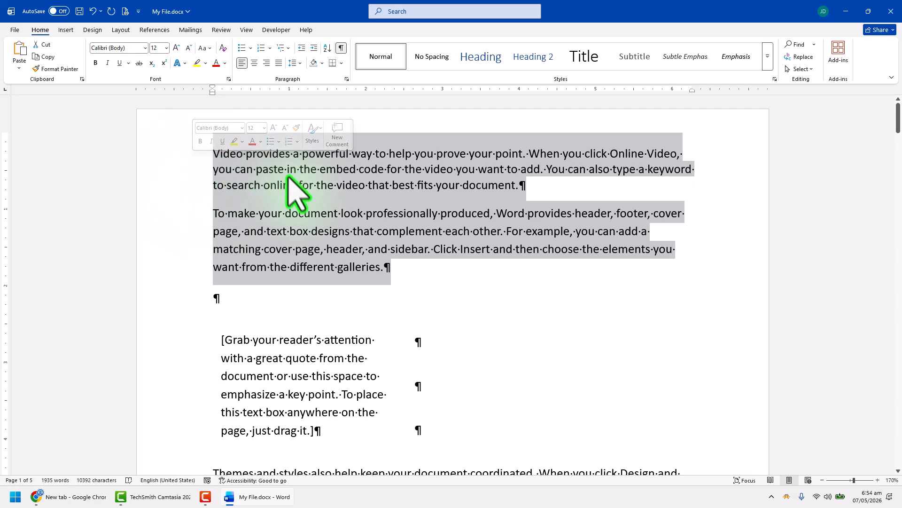
{"action": "left_click", "coordinate": [413, 254]}
{"action": "scroll", "coordinate": [605, 373], "scroll_direction": "down", "scroll_amount": 3}
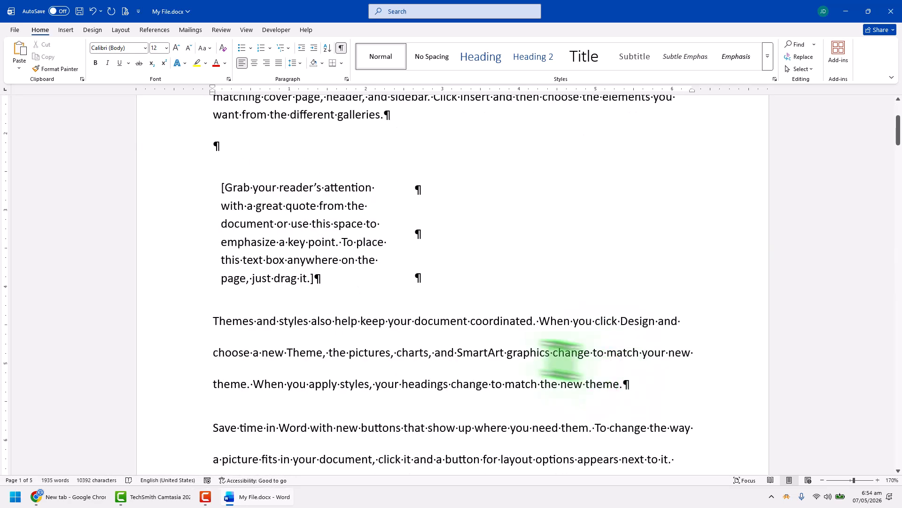
{"action": "scroll", "coordinate": [540, 373], "scroll_direction": "up", "scroll_amount": 4}
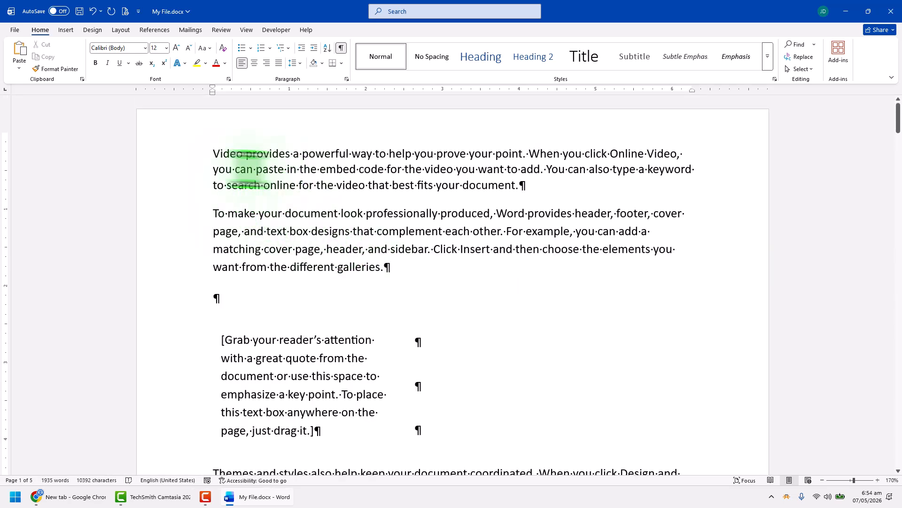
{"action": "left_click_drag", "start_coordinate": [4, 130], "coordinate": [7, 111]}
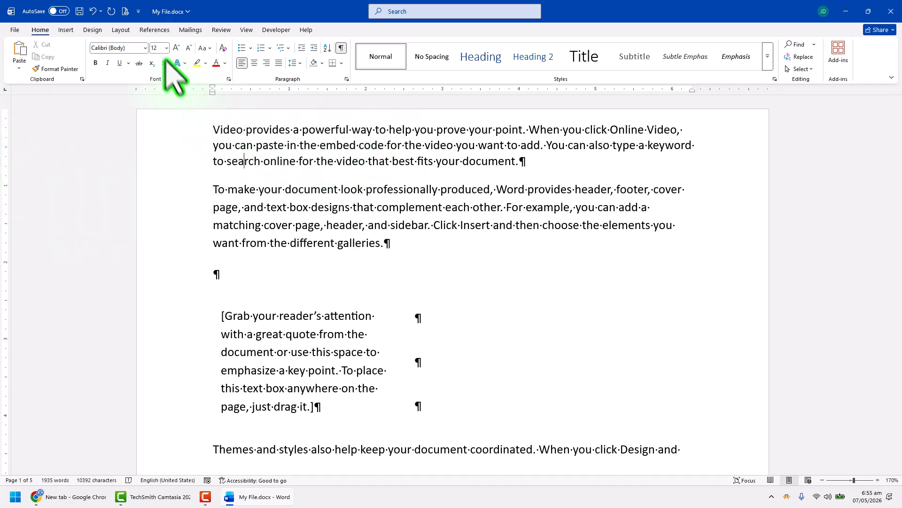
Try a two-column layout for the document and return it to one column
{"action": "left_click", "coordinate": [121, 30]}
{"action": "left_click", "coordinate": [97, 59]}
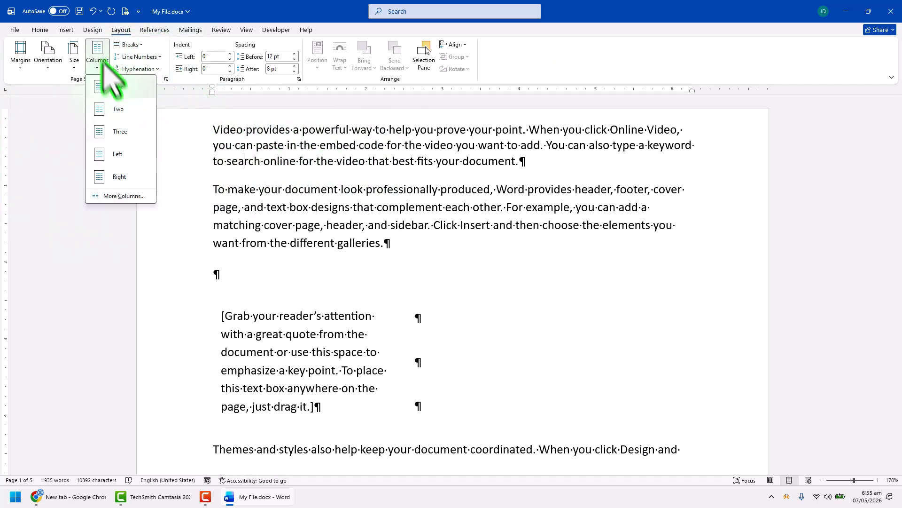
{"action": "left_click", "coordinate": [122, 133]}
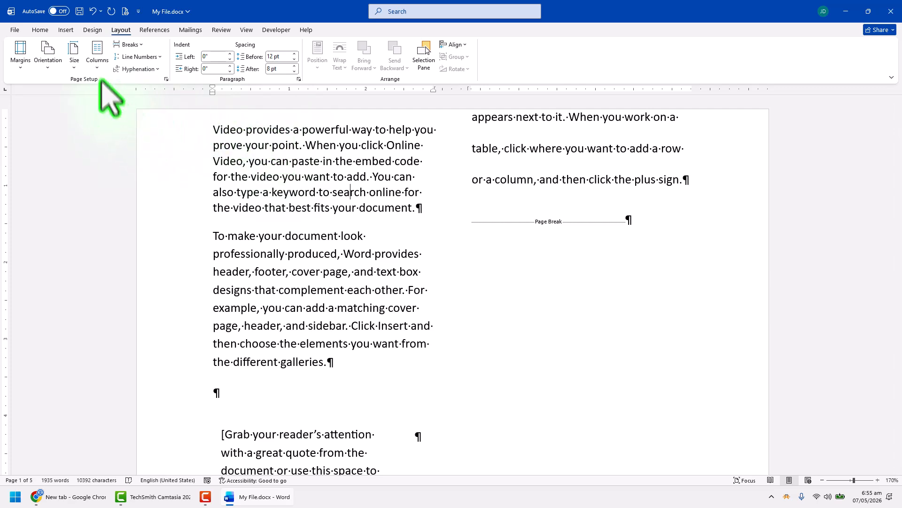
{"action": "left_click", "coordinate": [97, 57]}
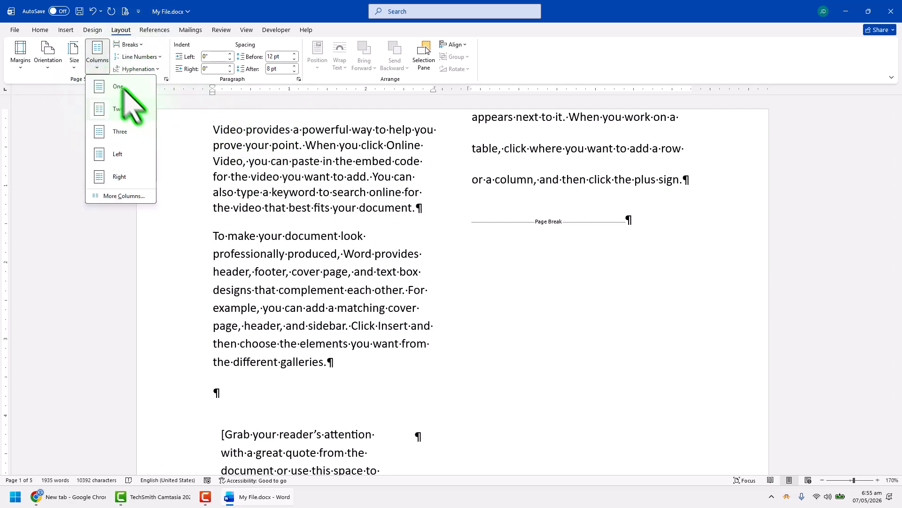
{"action": "left_click", "coordinate": [118, 86]}
Apply the Normal page margins of 1" on all sides
{"action": "left_click", "coordinate": [20, 54]}
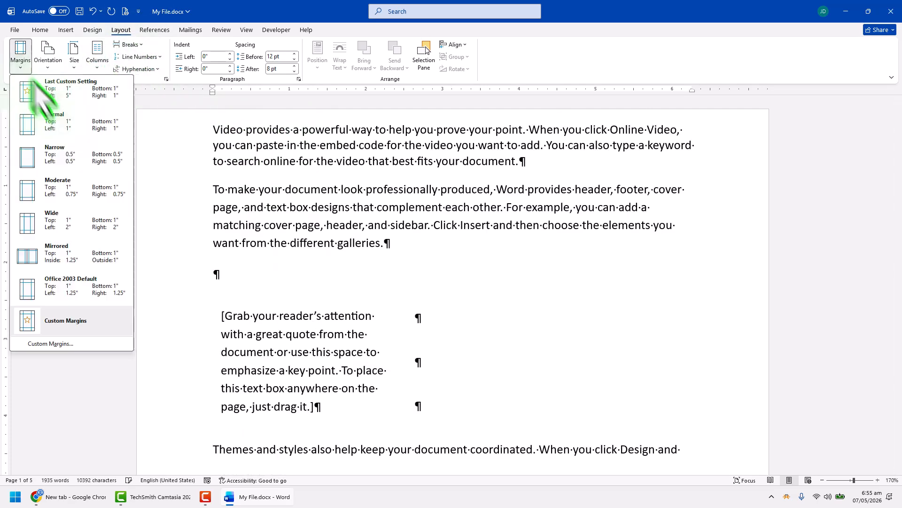
{"action": "left_click", "coordinate": [57, 134]}
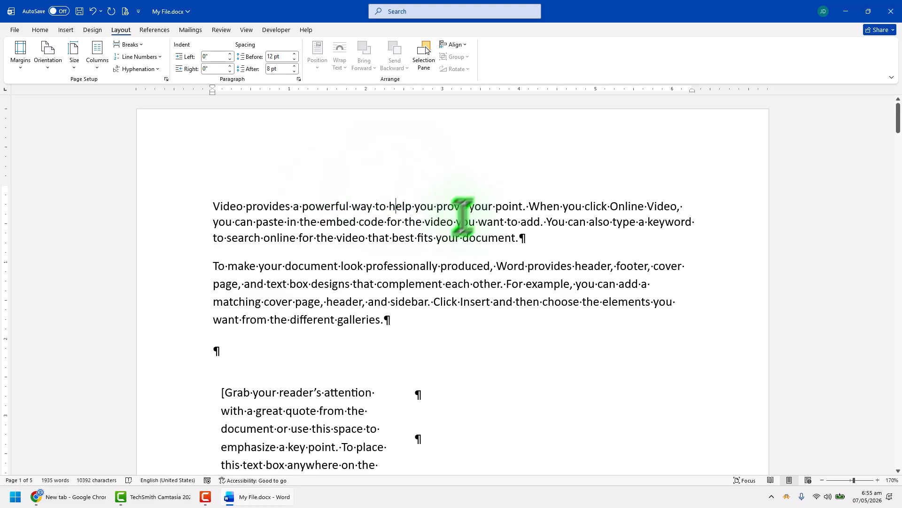
Look over the quote text box on the first page and the table on the second page for cramped text
{"action": "scroll", "coordinate": [432, 243], "scroll_direction": "down", "scroll_amount": 5}
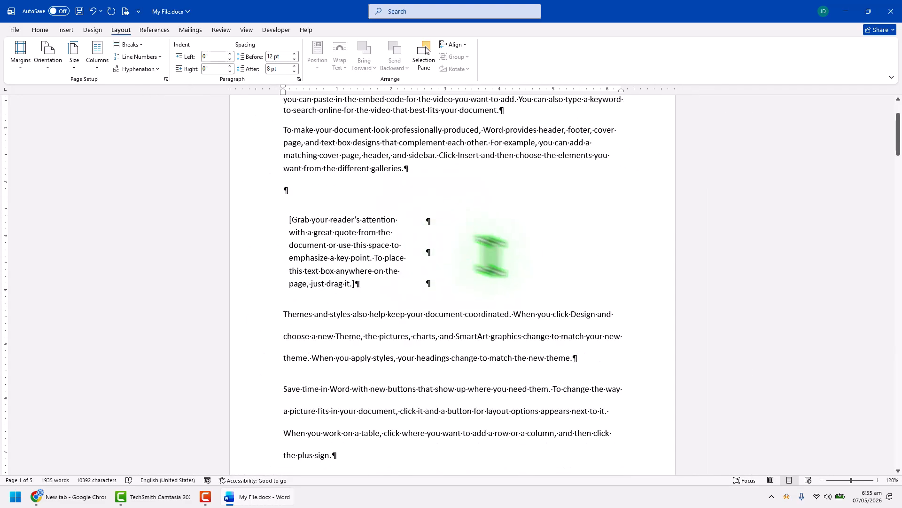
{"action": "scroll", "coordinate": [488, 223], "scroll_direction": "up", "scroll_amount": 1}
{"action": "scroll", "coordinate": [493, 247], "scroll_direction": "down", "scroll_amount": 5}
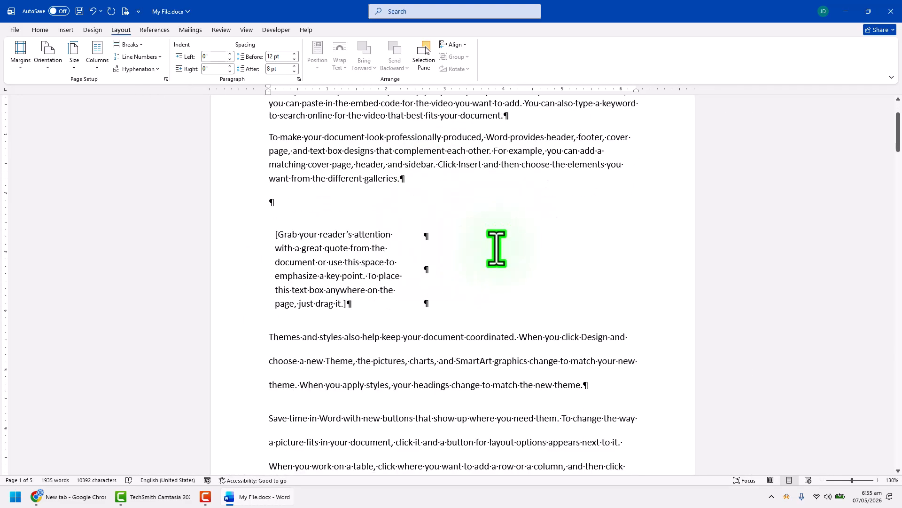
{"action": "scroll", "coordinate": [498, 246], "scroll_direction": "down", "scroll_amount": 2}
{"action": "scroll", "coordinate": [500, 262], "scroll_direction": "up", "scroll_amount": 5}
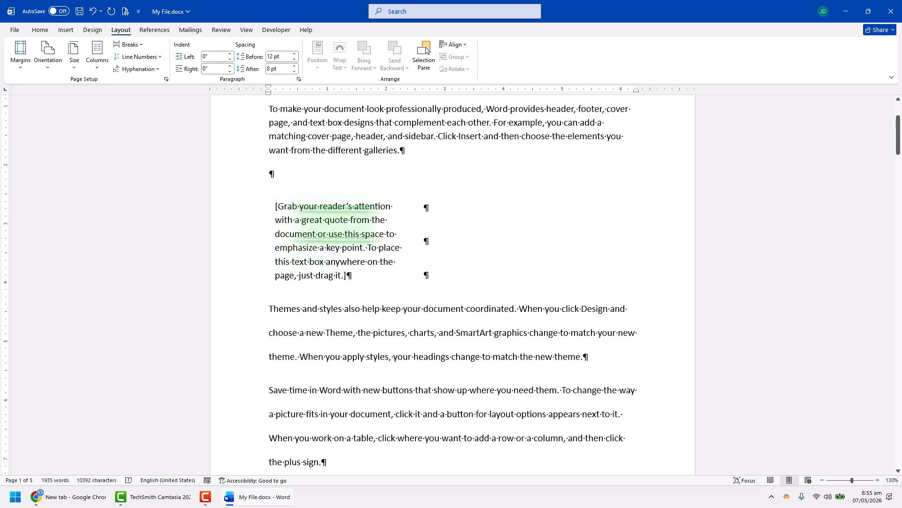
{"action": "scroll", "coordinate": [455, 228], "scroll_direction": "up", "scroll_amount": 1}
{"action": "scroll", "coordinate": [492, 288], "scroll_direction": "down", "scroll_amount": 10}
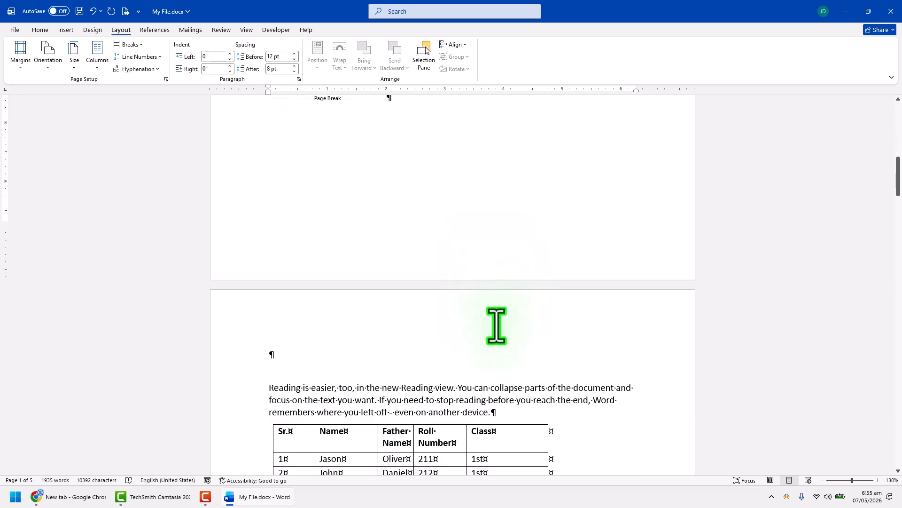
{"action": "left_click", "coordinate": [410, 359]}
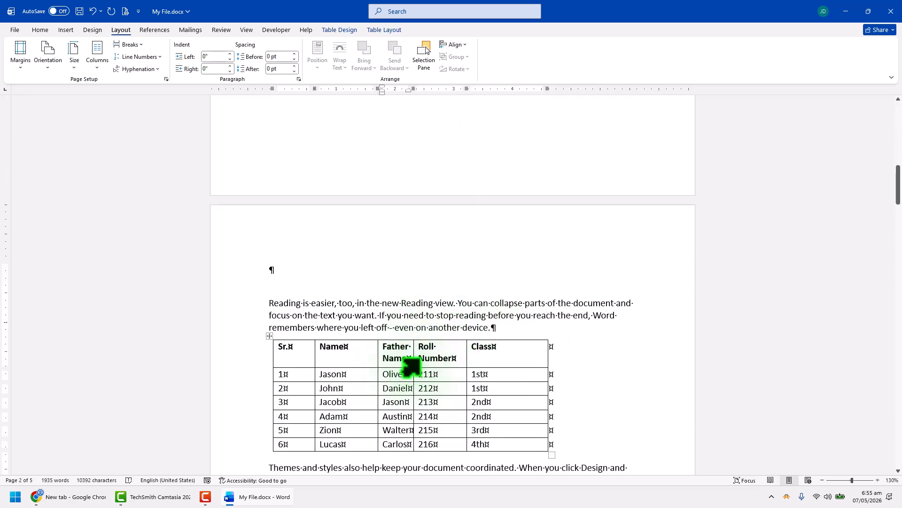
{"action": "scroll", "coordinate": [410, 364], "scroll_direction": "up", "scroll_amount": 10}
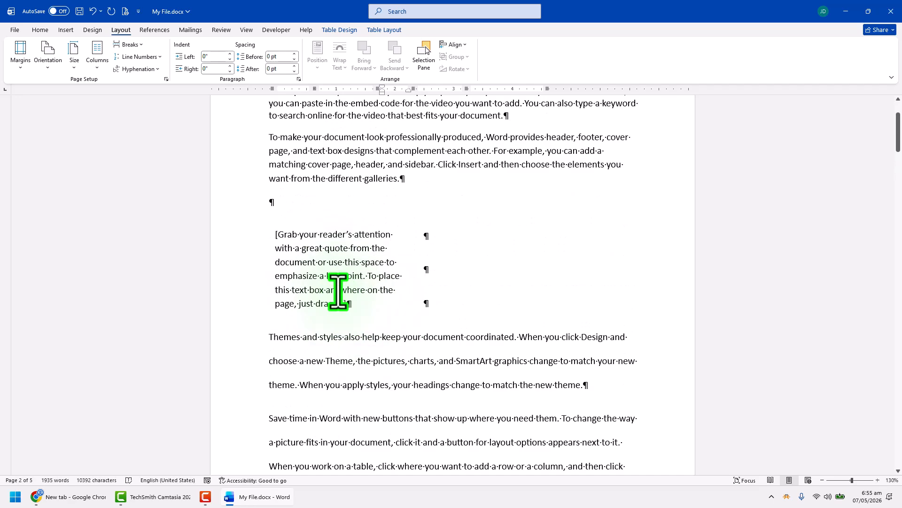
Widen the quote text box on the first page to about three-quarters of the text width
{"action": "triple_click", "coordinate": [361, 286]}
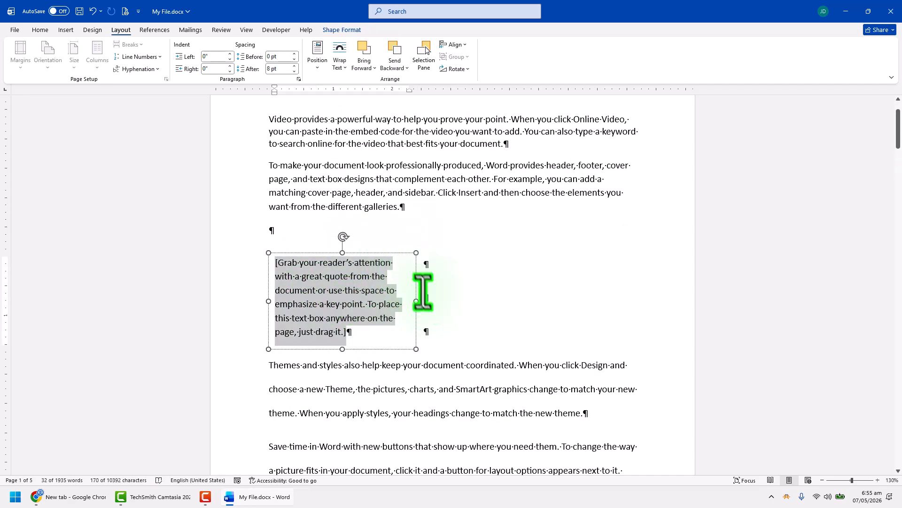
{"action": "left_click_drag", "start_coordinate": [416, 301], "coordinate": [553, 313]}
{"action": "left_click", "coordinate": [348, 294]}
Widen the table's Father Name and Roll Number columns so each heading fits on one line, narrowing the Class column
{"action": "scroll", "coordinate": [479, 322], "scroll_direction": "down", "scroll_amount": 10}
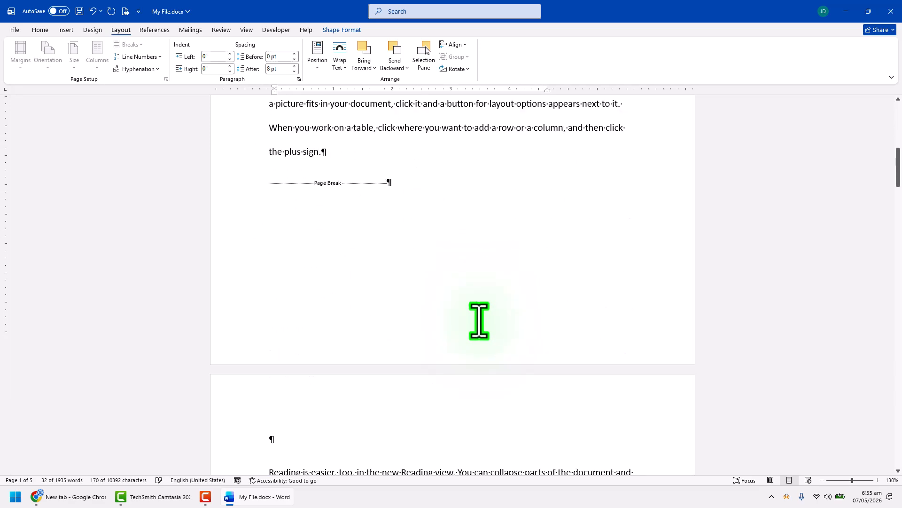
{"action": "scroll", "coordinate": [479, 322], "scroll_direction": "down", "scroll_amount": 3}
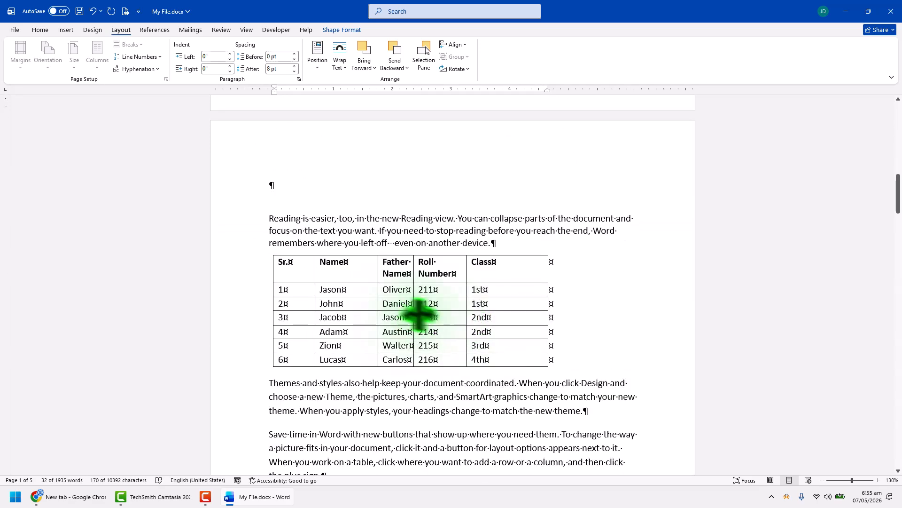
{"action": "left_click_drag", "start_coordinate": [466, 314], "coordinate": [492, 314]}
{"action": "left_click_drag", "start_coordinate": [423, 313], "coordinate": [448, 312]}
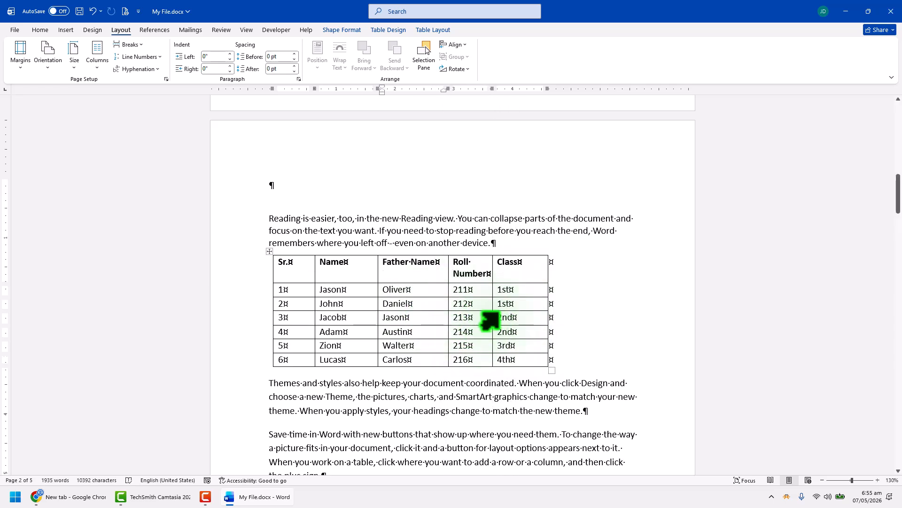
{"action": "left_click_drag", "start_coordinate": [492, 320], "coordinate": [511, 315]}
{"action": "left_click", "coordinate": [477, 396]}
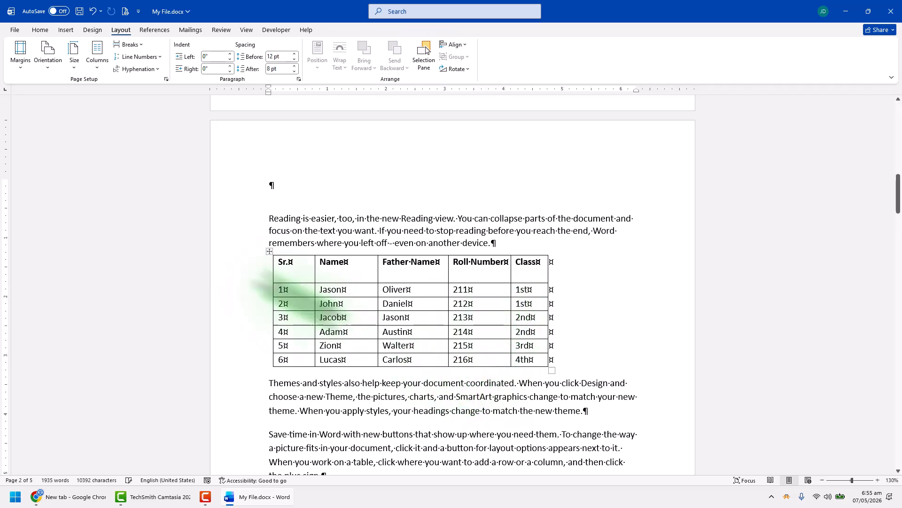
Clear all formatting from the table together with the paragraphs directly above and below it
{"action": "left_click_drag", "start_coordinate": [278, 250], "coordinate": [430, 397]}
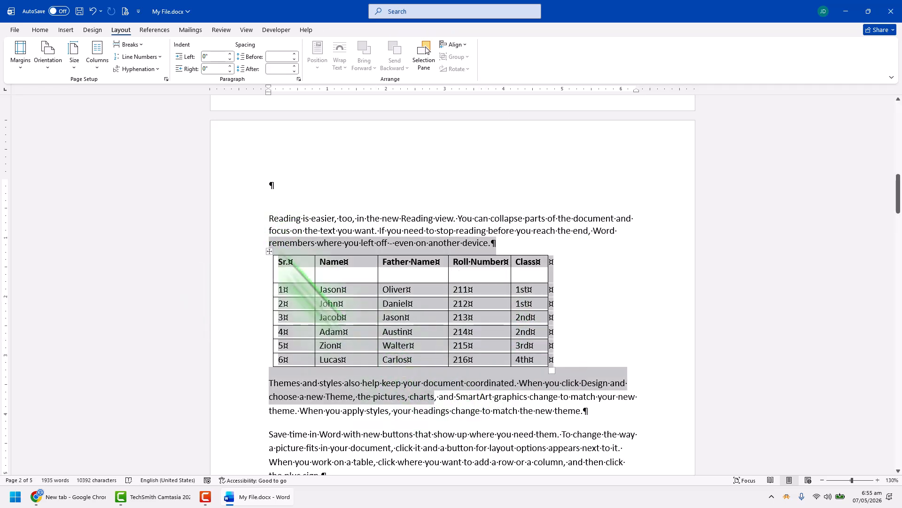
{"action": "left_click", "coordinate": [40, 29]}
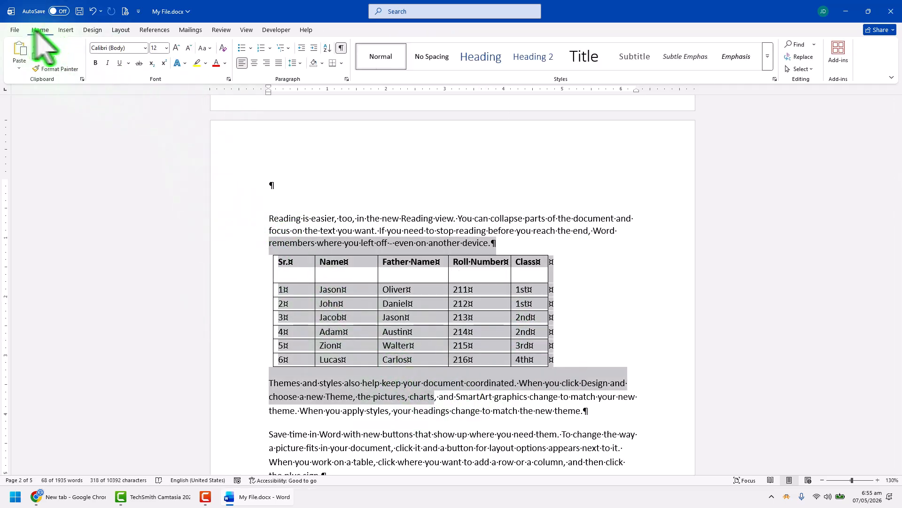
{"action": "left_click", "coordinate": [224, 48]}
{"action": "left_click", "coordinate": [459, 342]}
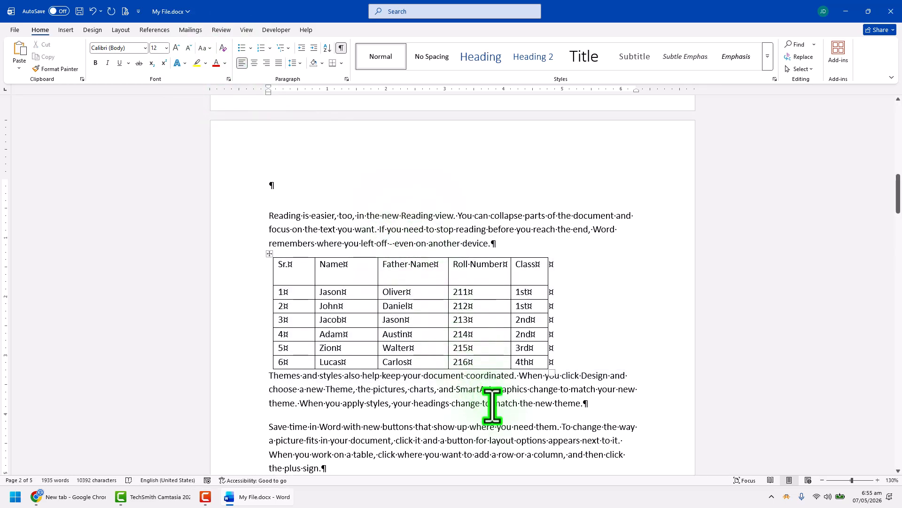
Hide the formatting marks and make the table's header row bold
{"action": "left_click", "coordinate": [342, 47]}
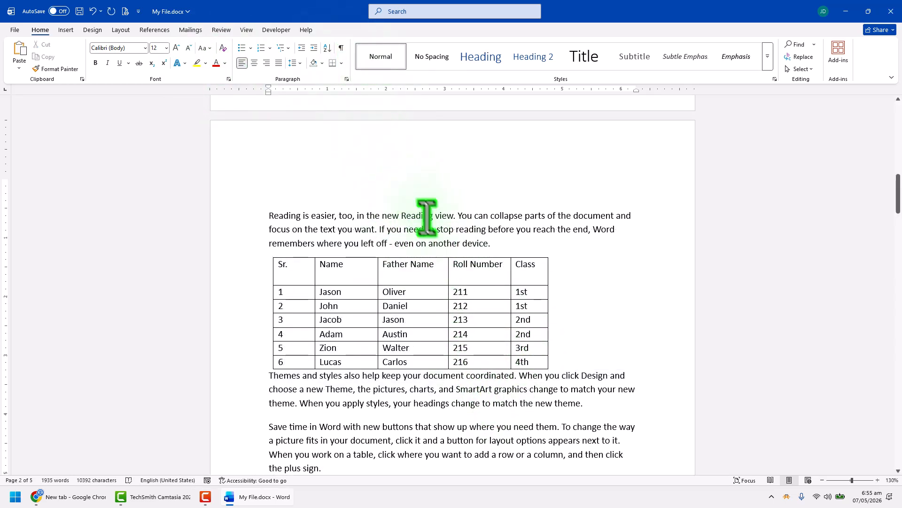
{"action": "left_click_drag", "start_coordinate": [315, 273], "coordinate": [527, 277]}
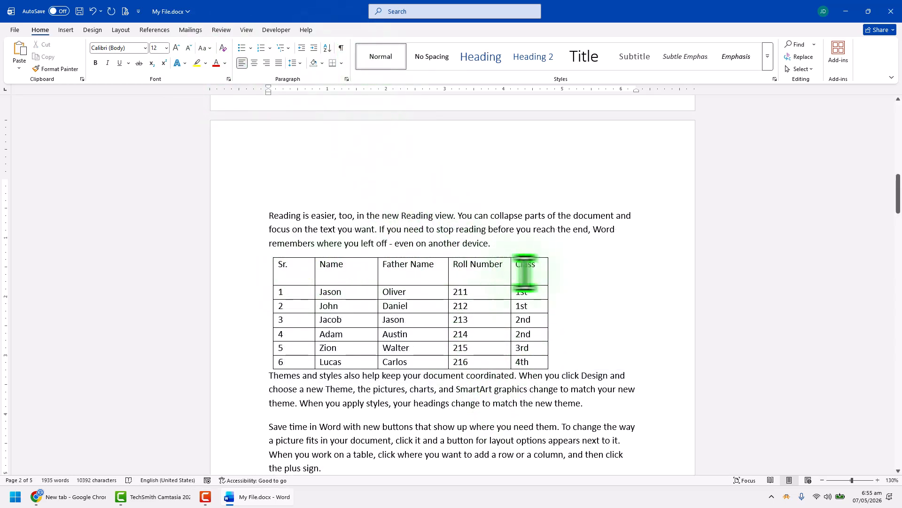
{"action": "left_click", "coordinate": [96, 62]}
{"action": "left_click", "coordinate": [342, 207]}
{"action": "scroll", "coordinate": [409, 235], "scroll_direction": "up", "scroll_amount": 5}
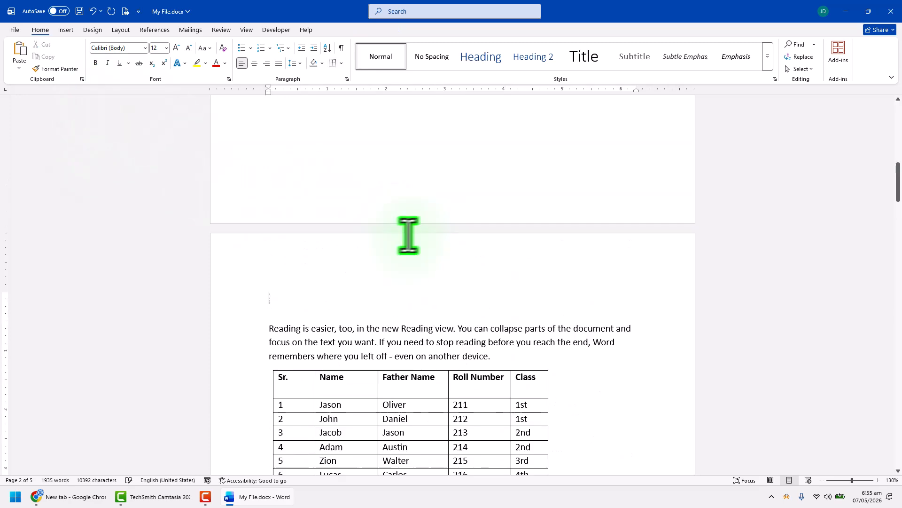
{"action": "left_click", "coordinate": [803, 58]}
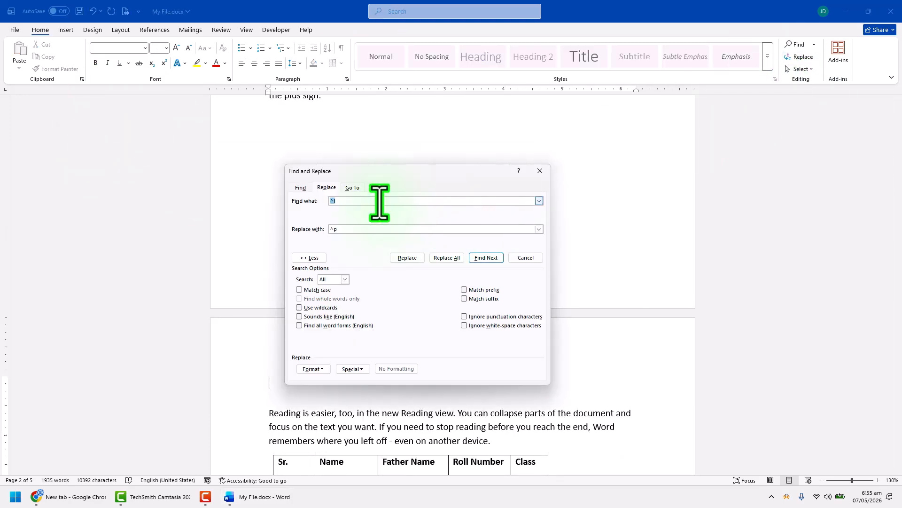
{"action": "key", "text": "BackSpace"}
{"action": "left_click_drag", "start_coordinate": [376, 228], "coordinate": [324, 229]}
{"action": "key", "text": "BackSpace"}
{"action": "left_click", "coordinate": [540, 171]}
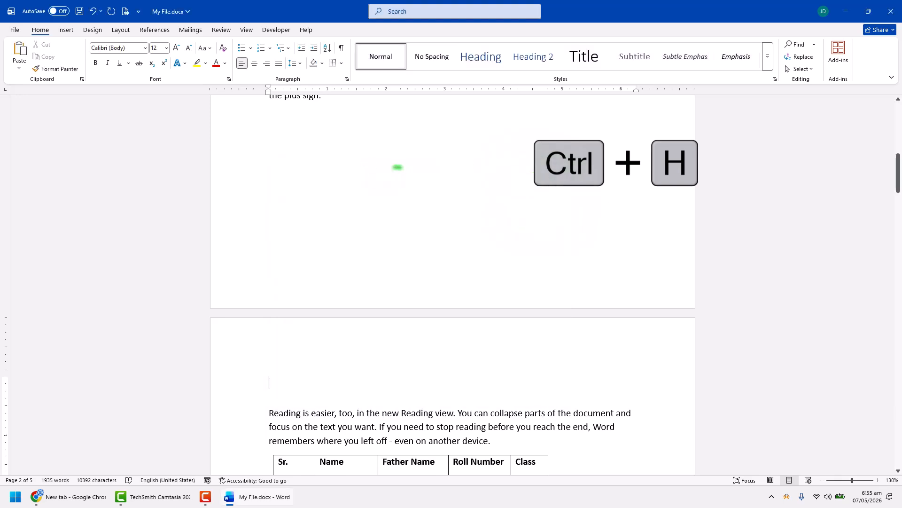
Replace all manual line breaks (^l) in the document with paragraph marks (^p) and leave Find and Replace
{"action": "key", "text": "ctrl+h"}
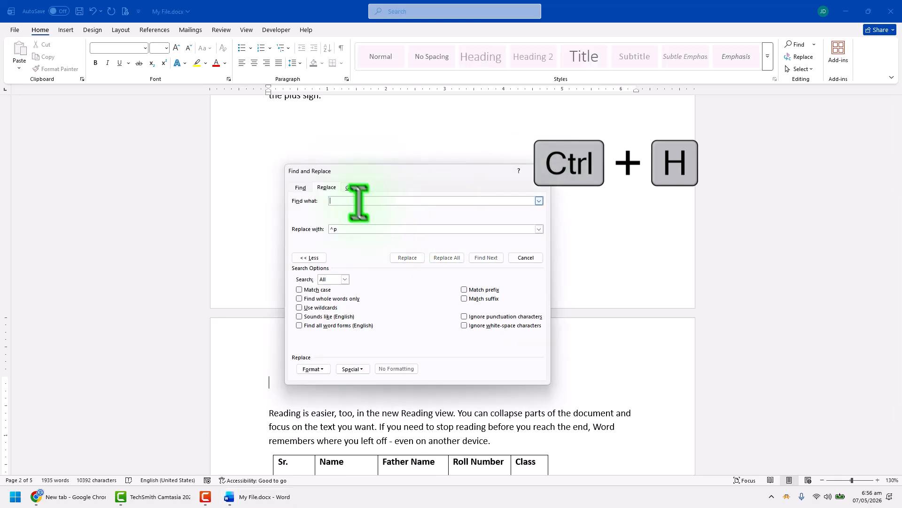
{"action": "left_click_drag", "start_coordinate": [348, 229], "coordinate": [330, 229]}
{"action": "key", "text": "BackSpace"}
{"action": "left_click", "coordinate": [352, 201]}
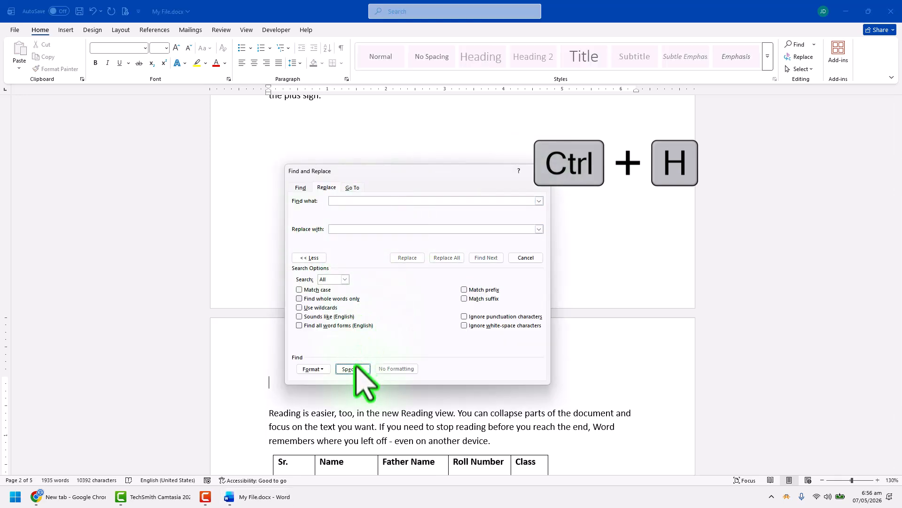
{"action": "left_click", "coordinate": [352, 369]}
{"action": "left_click", "coordinate": [386, 300]}
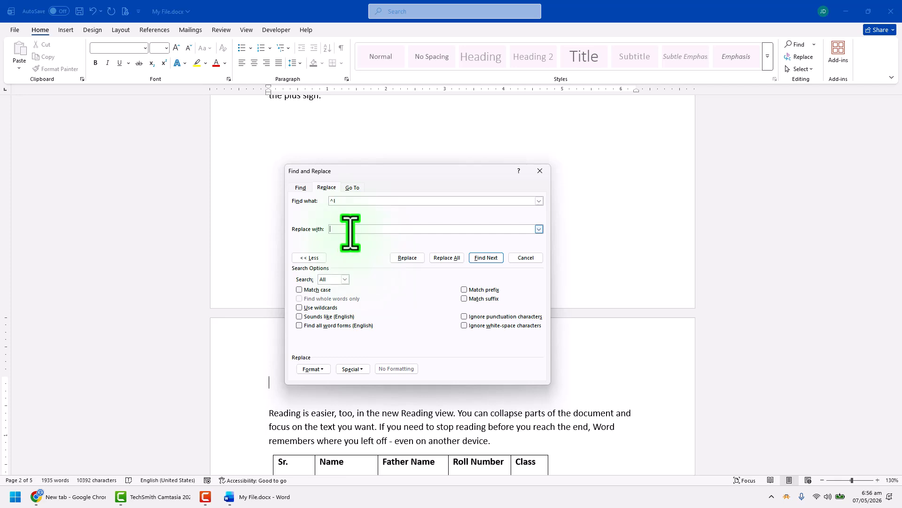
{"action": "left_click", "coordinate": [352, 369]}
{"action": "left_click", "coordinate": [394, 204]}
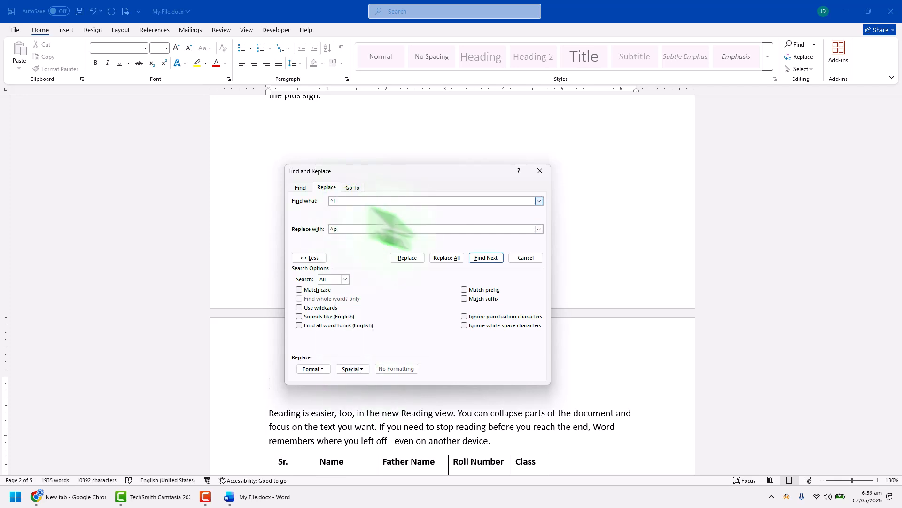
{"action": "left_click", "coordinate": [453, 258]}
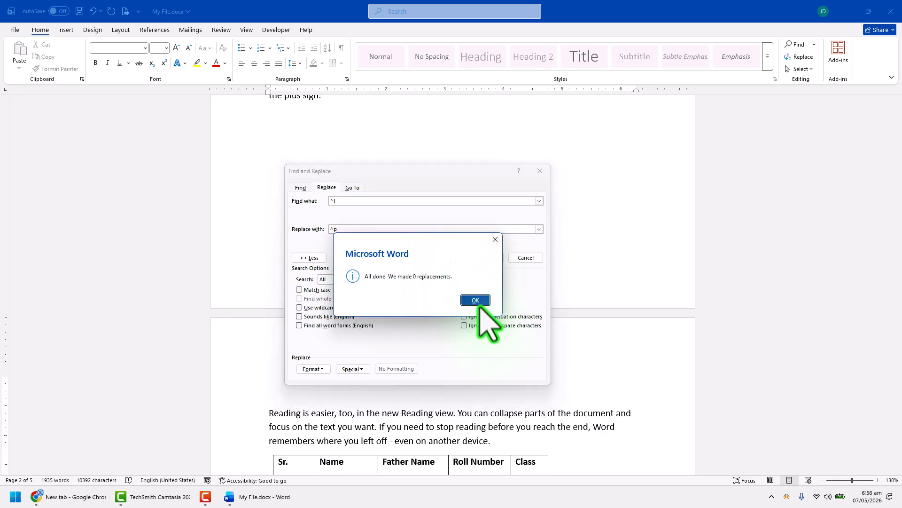
{"action": "left_click", "coordinate": [476, 298]}
{"action": "left_click", "coordinate": [526, 258]}
Show the formatting marks again around the quote text box and the paragraphs on the first page
{"action": "scroll", "coordinate": [387, 247], "scroll_direction": "up", "scroll_amount": 3}
{"action": "scroll", "coordinate": [383, 263], "scroll_direction": "down", "scroll_amount": 8}
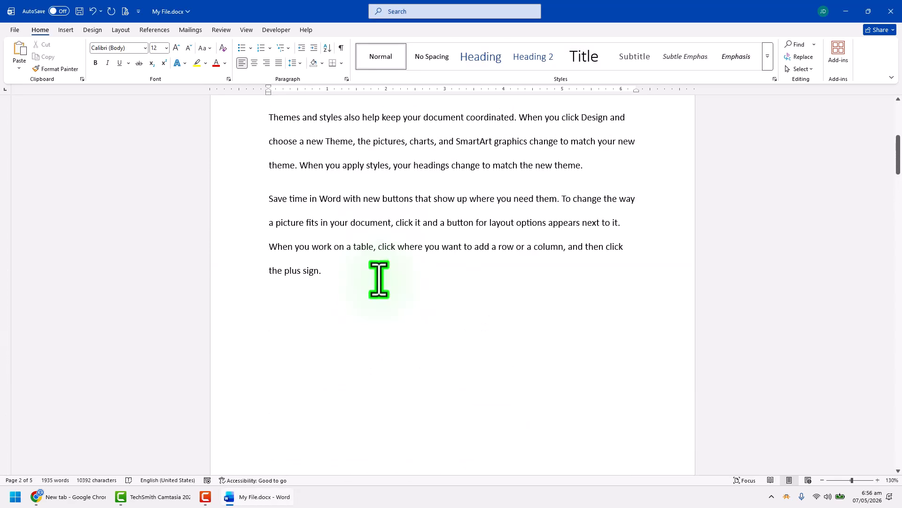
{"action": "scroll", "coordinate": [359, 288], "scroll_direction": "up", "scroll_amount": 2}
{"action": "left_click", "coordinate": [341, 47]}
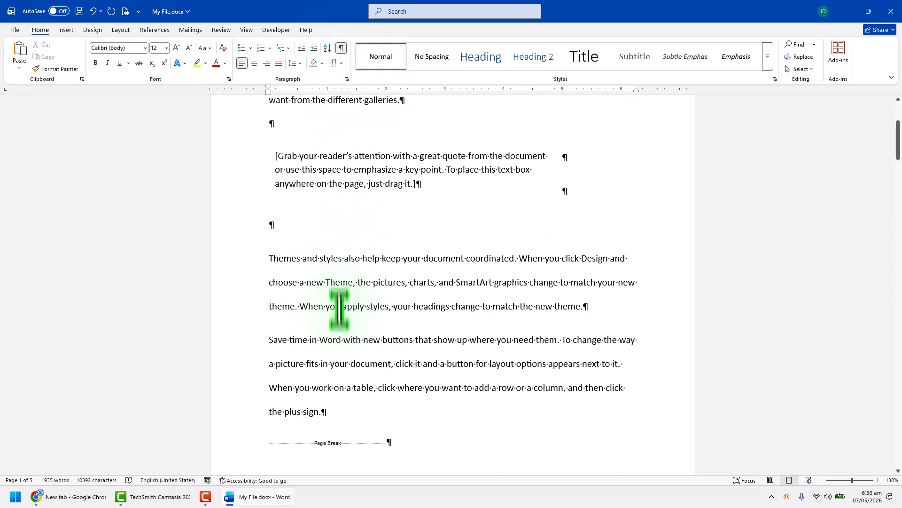
Check the page break's gap without formatting marks, then show the marks and delete the page break below the "Save time in Word" paragraph
{"action": "scroll", "coordinate": [348, 343], "scroll_direction": "down", "scroll_amount": 3}
{"action": "left_click", "coordinate": [341, 47]}
{"action": "scroll", "coordinate": [351, 329], "scroll_direction": "down", "scroll_amount": 6}
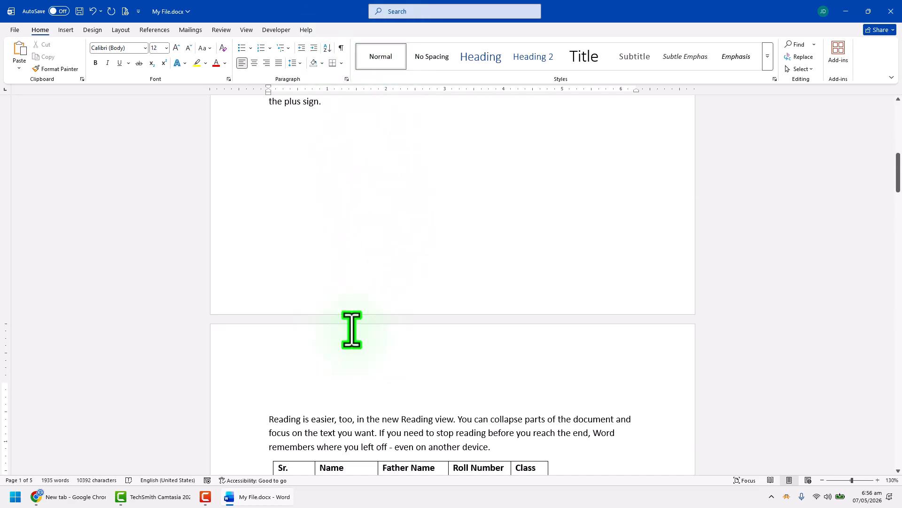
{"action": "scroll", "coordinate": [351, 216], "scroll_direction": "up", "scroll_amount": 6}
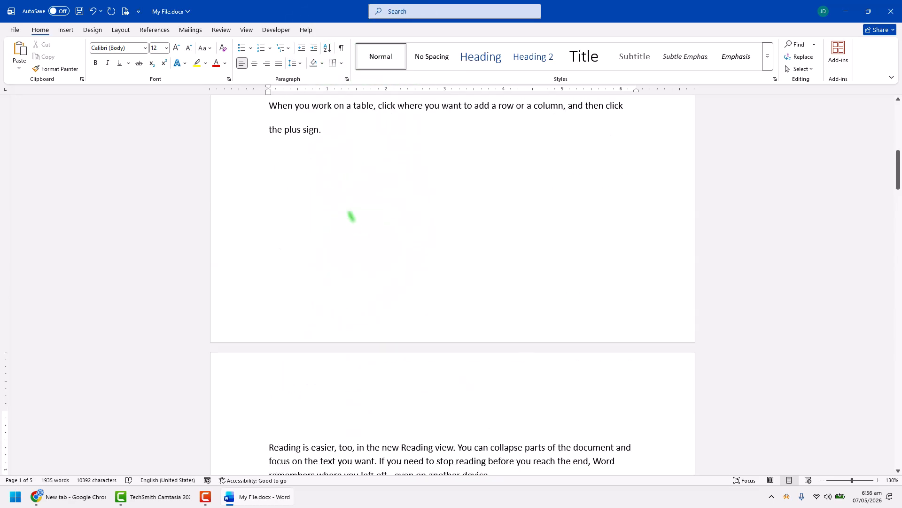
{"action": "left_click", "coordinate": [341, 48]}
{"action": "left_click_drag", "start_coordinate": [381, 304], "coordinate": [292, 302]}
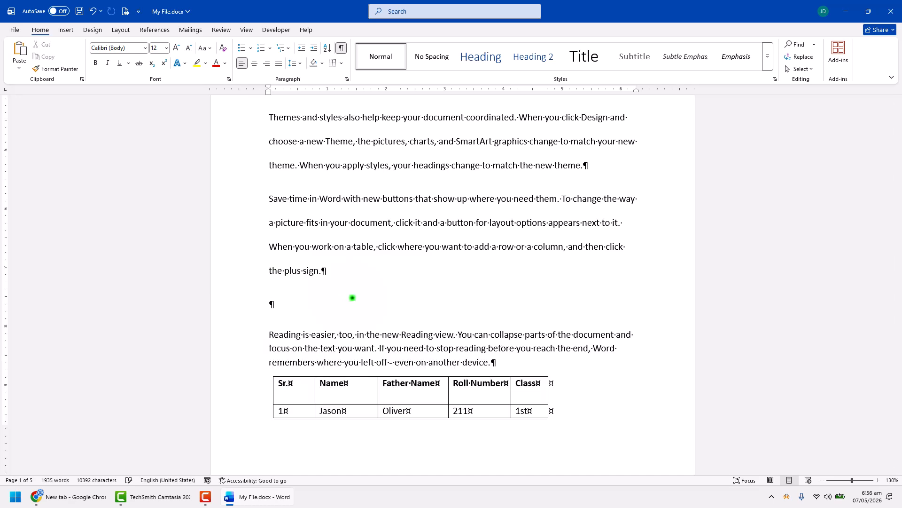
Hide the formatting marks and delete the empty paragraph directly above the quote text box on the first page
{"action": "scroll", "coordinate": [366, 311], "scroll_direction": "up", "scroll_amount": 6}
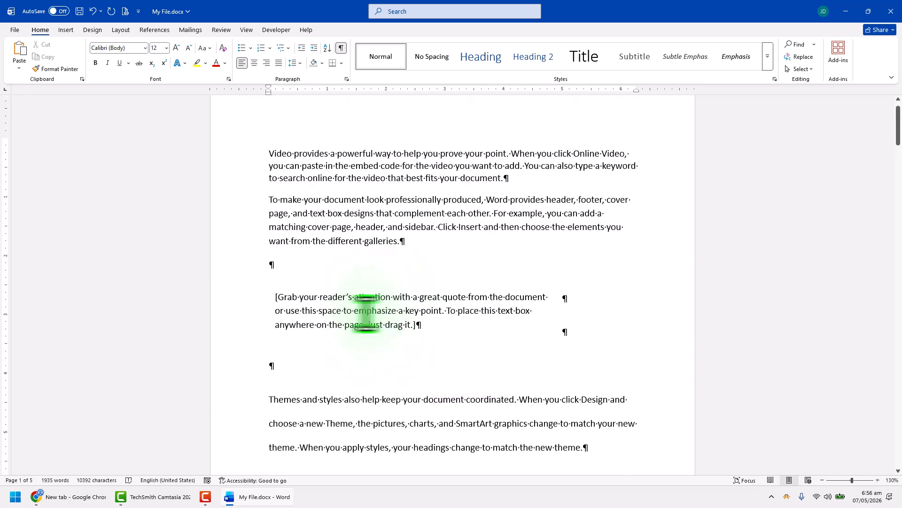
{"action": "scroll", "coordinate": [367, 313], "scroll_direction": "up", "scroll_amount": 1}
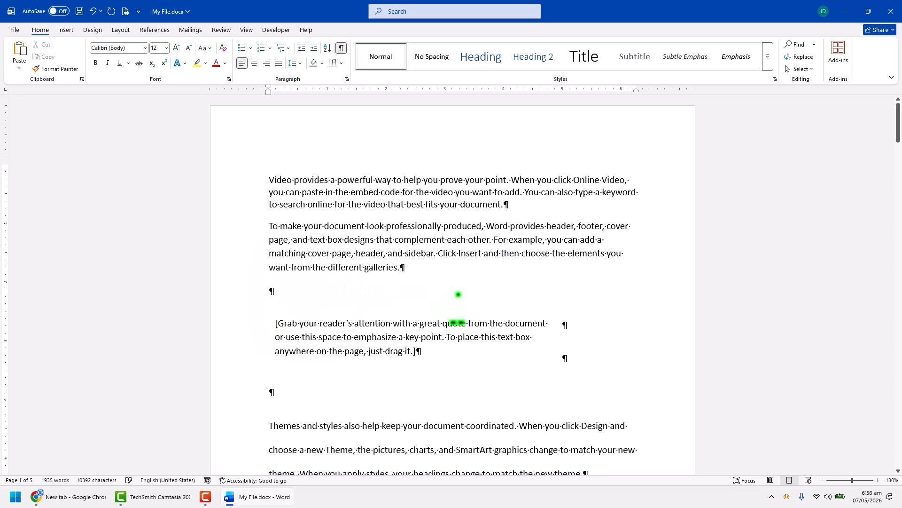
{"action": "left_click", "coordinate": [341, 47]}
{"action": "key", "text": "BackSpace"}
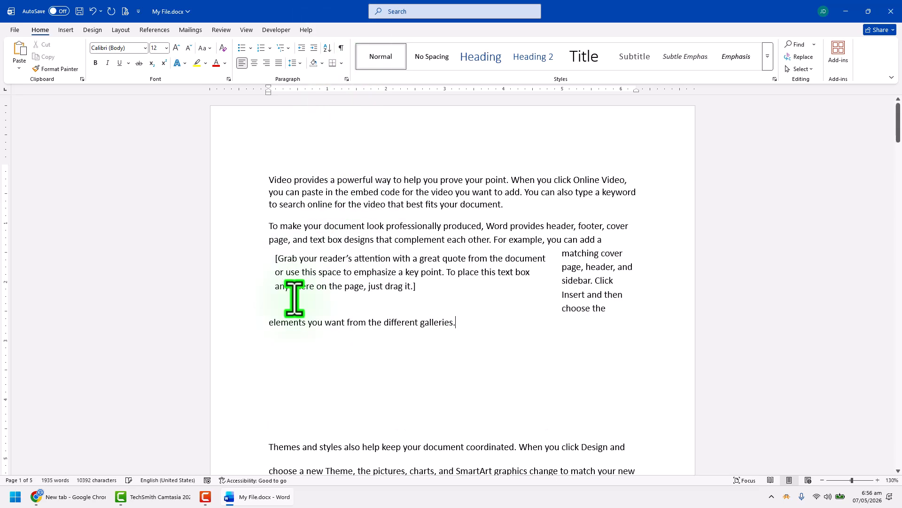